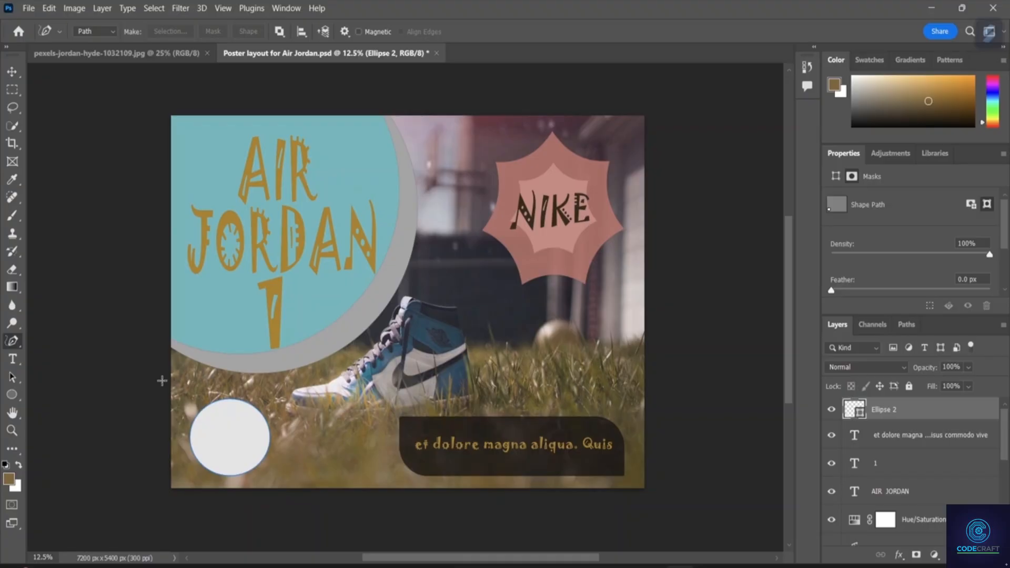
# Draw a wavy freeform path with the Freeform Pen tool from the sneaker across to the ball in the grass
pyautogui.rightClick(13, 340)
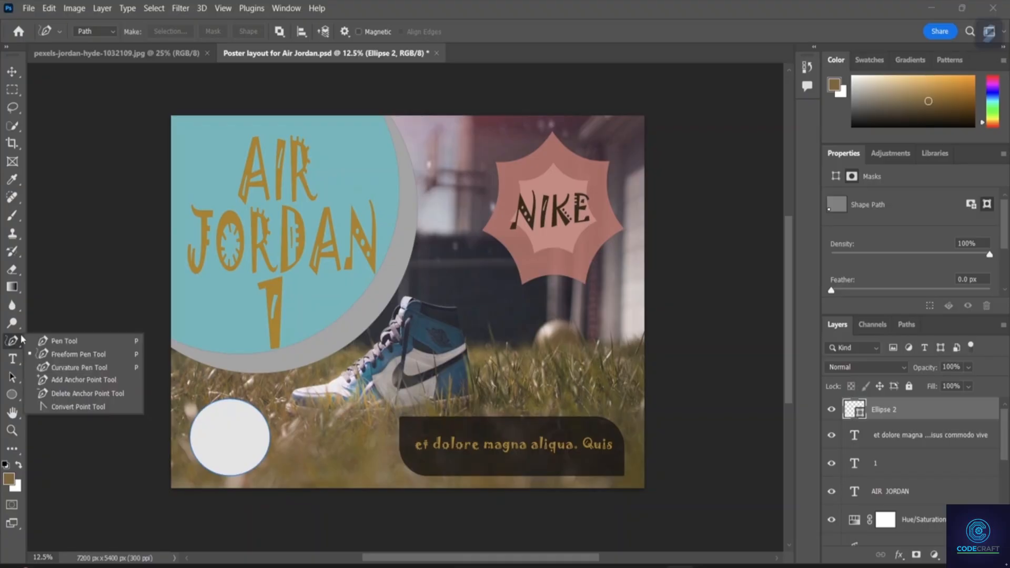
pyautogui.click(64, 360)
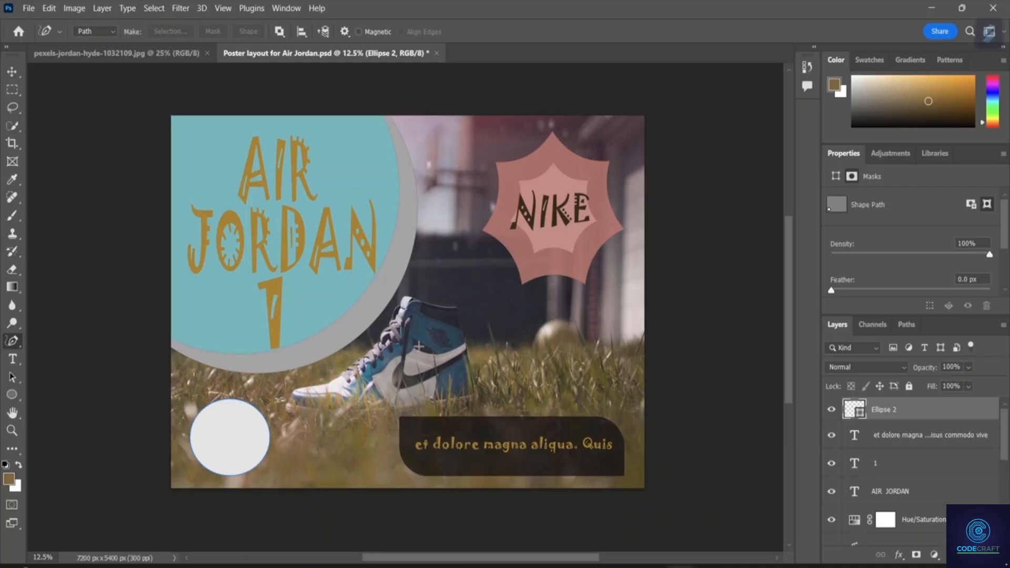
pyautogui.moveTo(417, 331)
pyautogui.mouseDown()
pyautogui.moveTo(444, 369)
pyautogui.moveTo(473, 367)
pyautogui.moveTo(523, 332)
pyautogui.moveTo(586, 349)
pyautogui.moveTo(589, 368)
pyautogui.mouseUp()
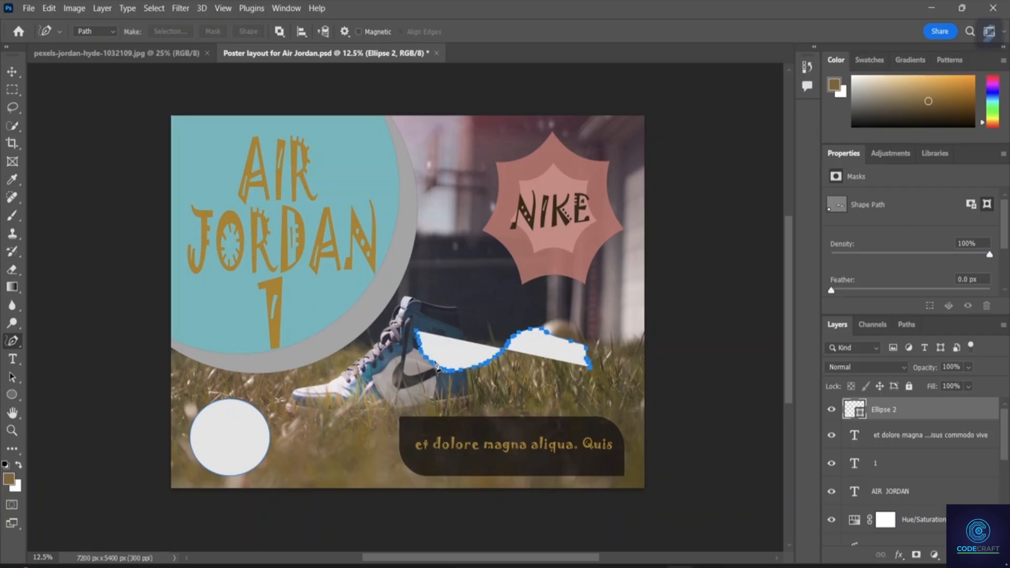
# Start type on the wavy path and set its font size to 12 pt
pyautogui.click(14, 362)
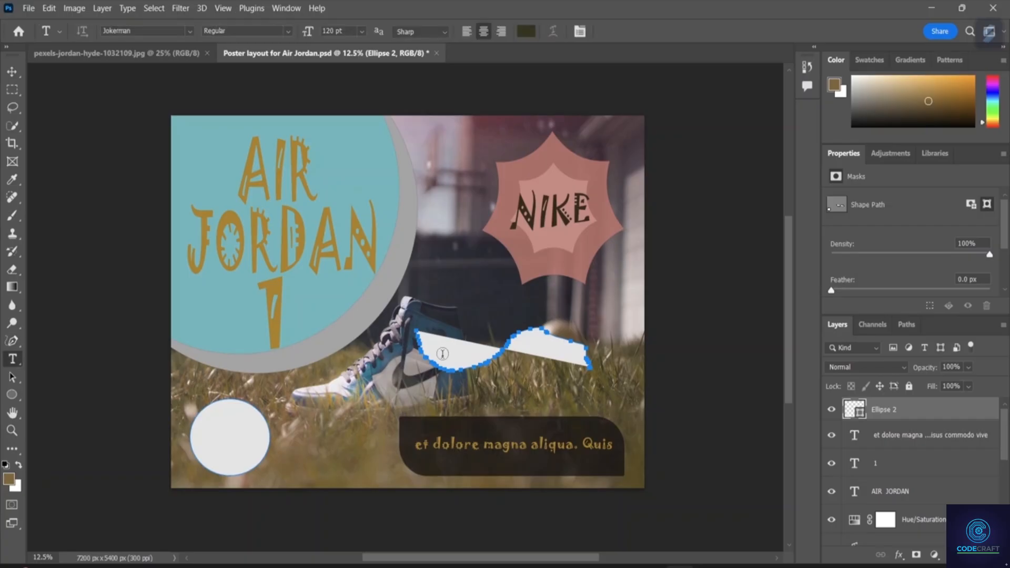
pyautogui.click(415, 330)
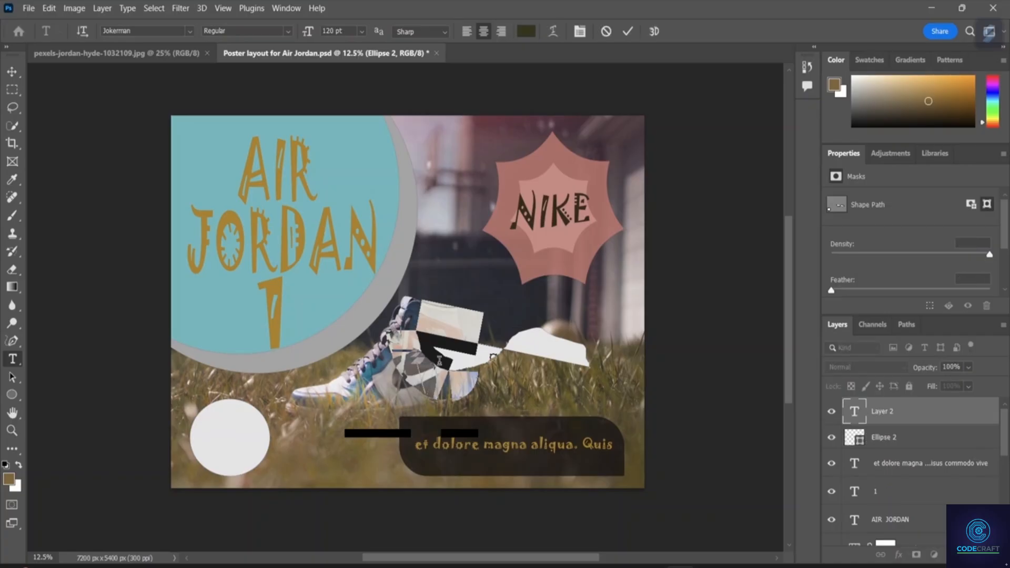
pyautogui.click(484, 434)
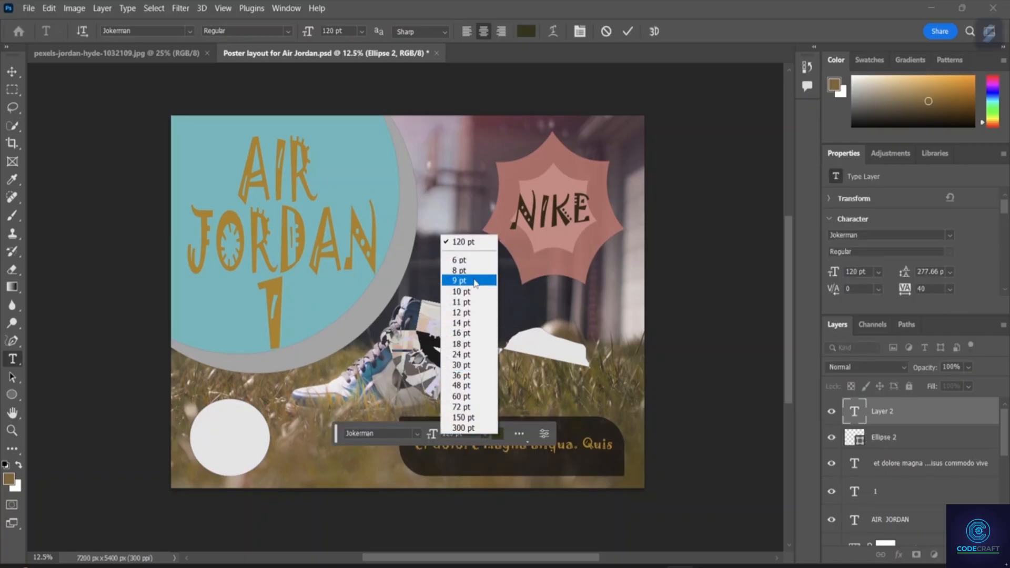
pyautogui.click(481, 312)
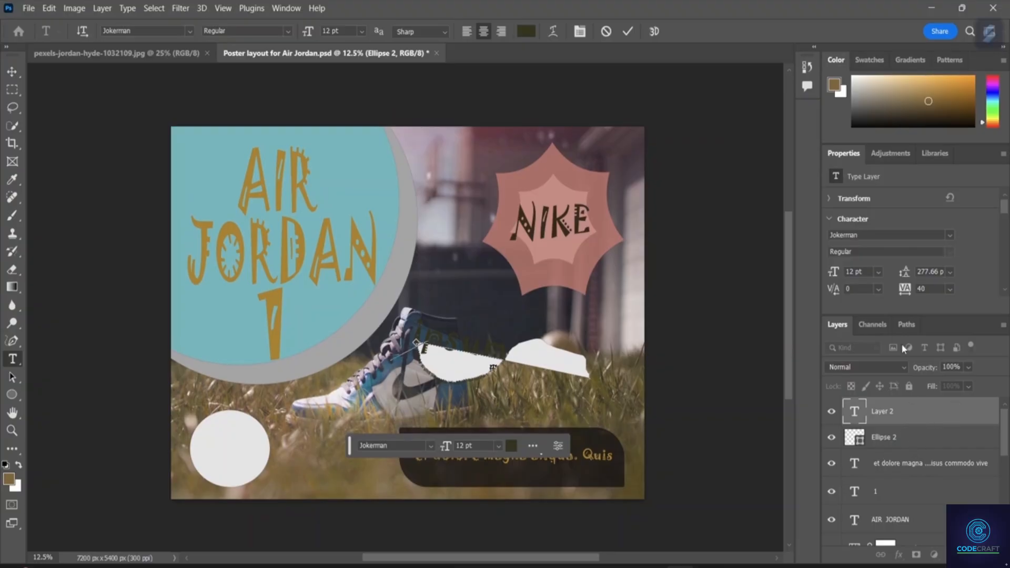
# Try to delete the type path belonging to the text on the wavy curve
pyautogui.click(906, 324)
pyautogui.click(861, 351)
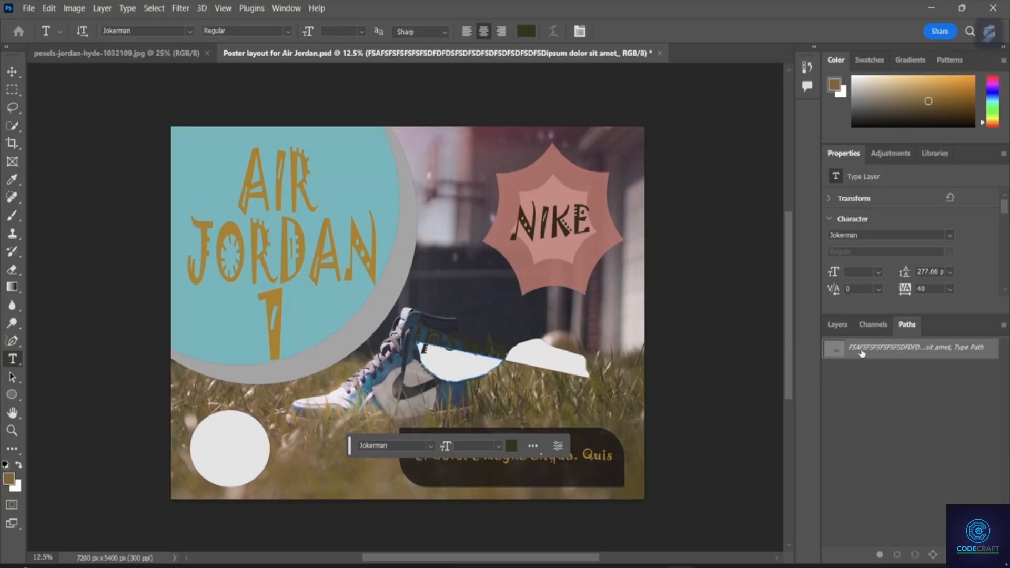
pyautogui.rightClick(862, 353)
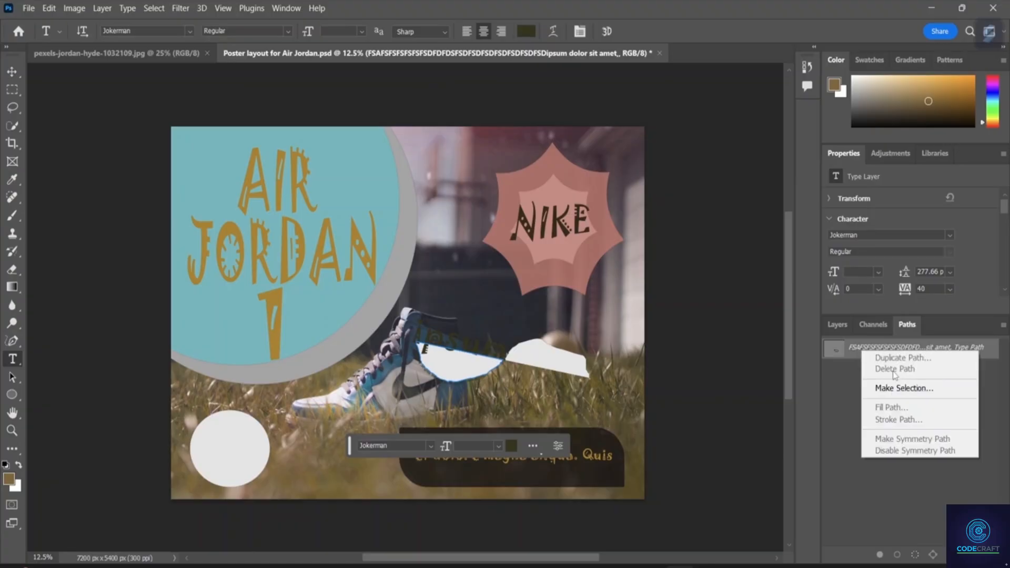
pyautogui.click(839, 354)
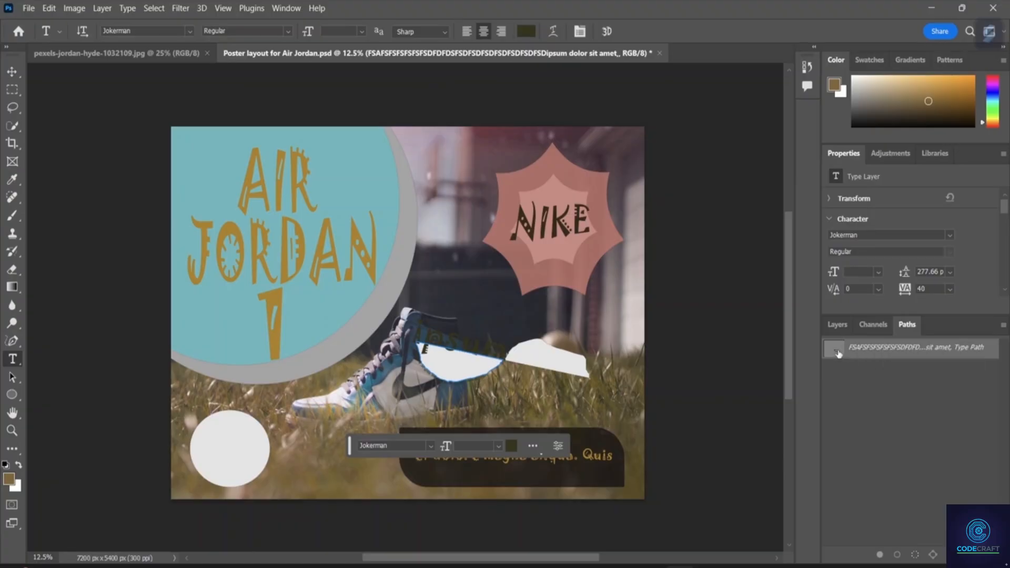
pyautogui.rightClick(883, 358)
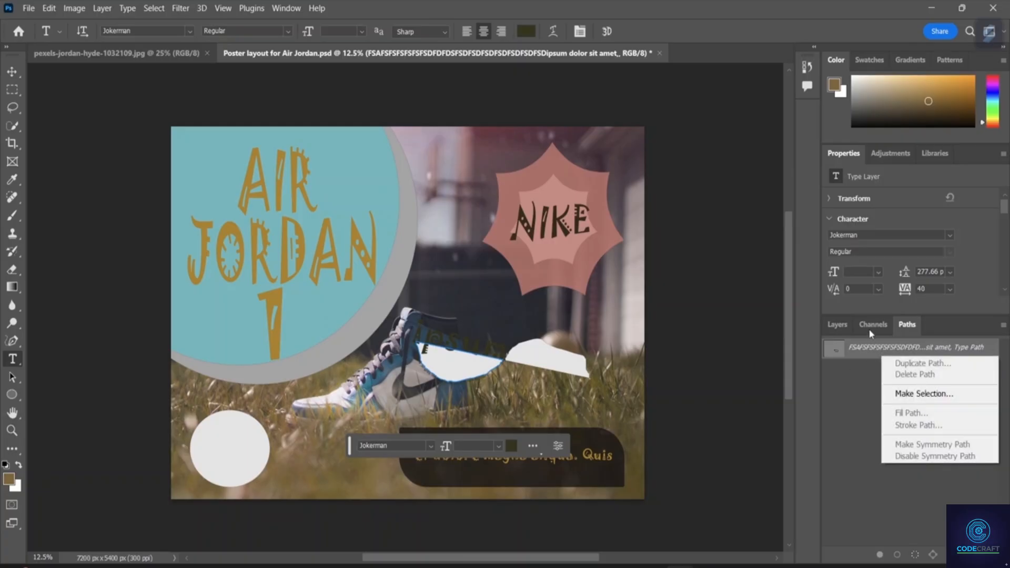
pyautogui.click(830, 325)
pyautogui.click(844, 322)
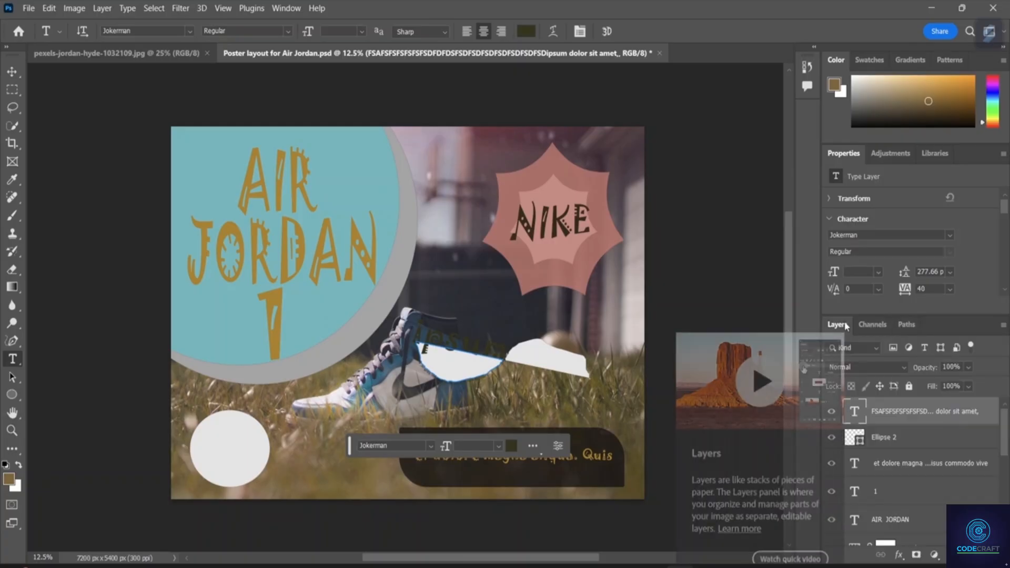
# Delete the text layer that runs along the wavy path
pyautogui.rightClick(915, 412)
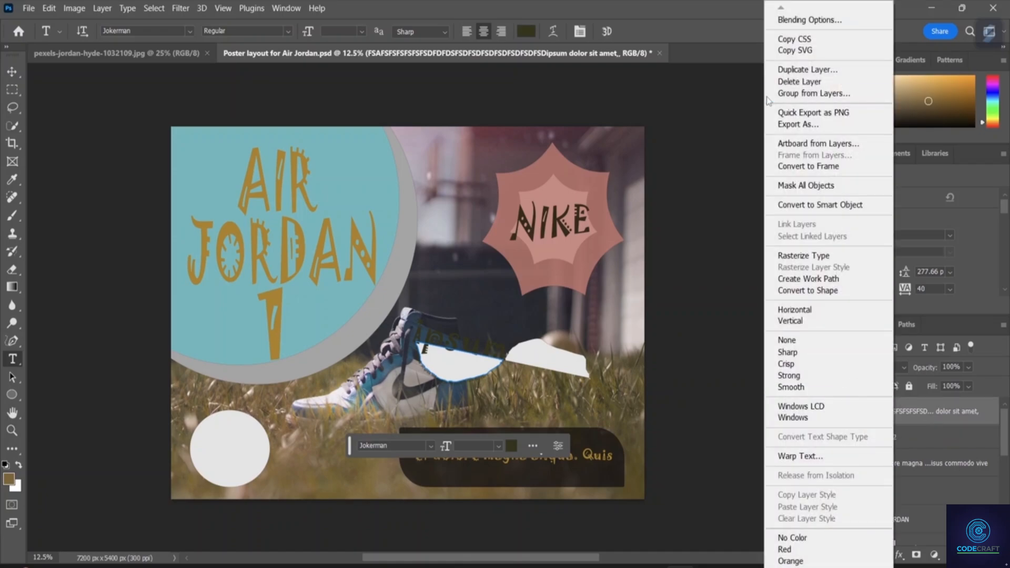
pyautogui.click(780, 82)
pyautogui.click(526, 234)
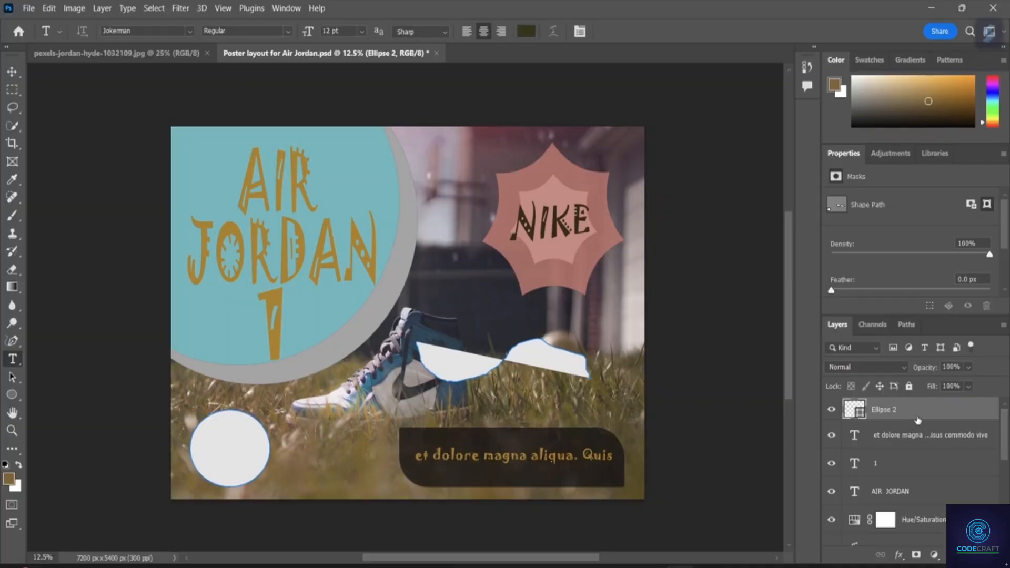
# Delete the Ellipse 2 shape path and return to the layer list
pyautogui.click(908, 325)
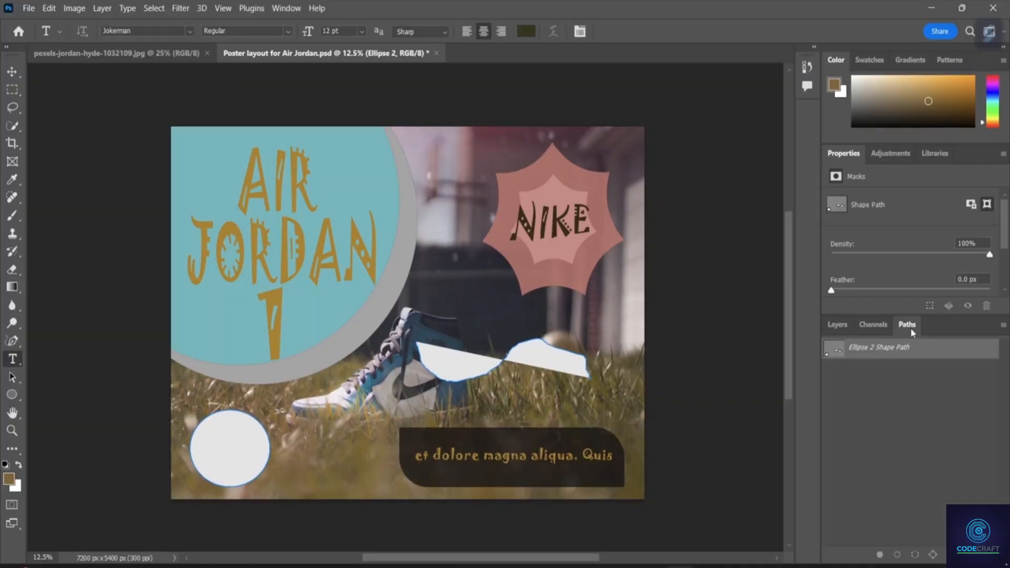
pyautogui.rightClick(905, 358)
pyautogui.click(918, 367)
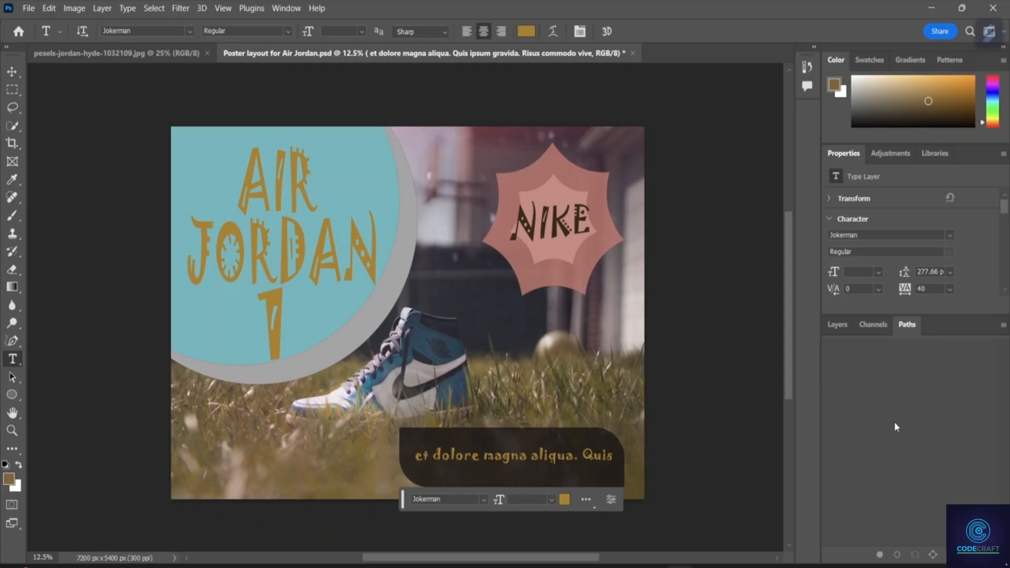
pyautogui.click(837, 324)
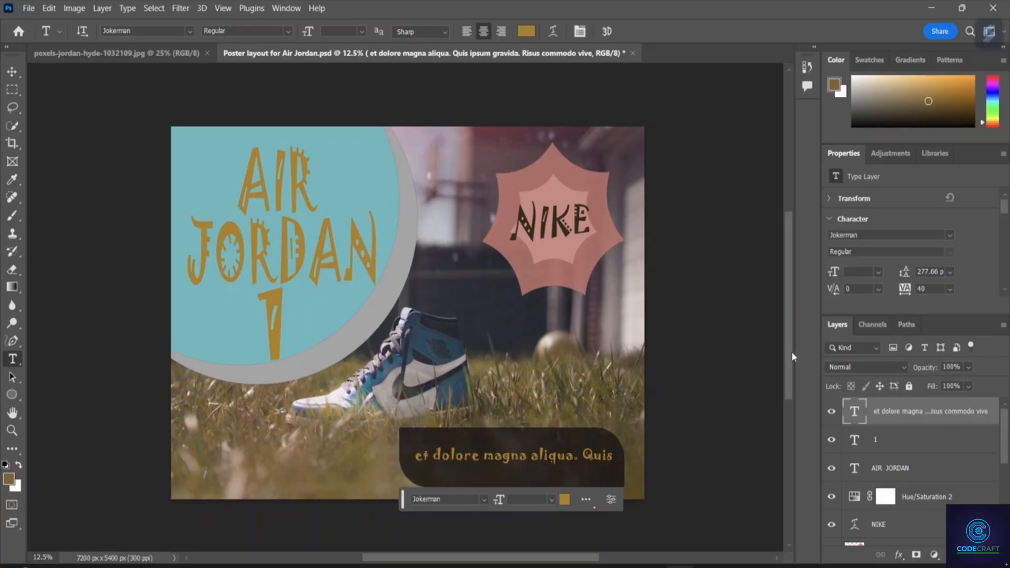
# Draw an open three-point path with the Pen tool from above the sneaker's heel past the ball into the grass
pyautogui.click(13, 341)
pyautogui.click(60, 341)
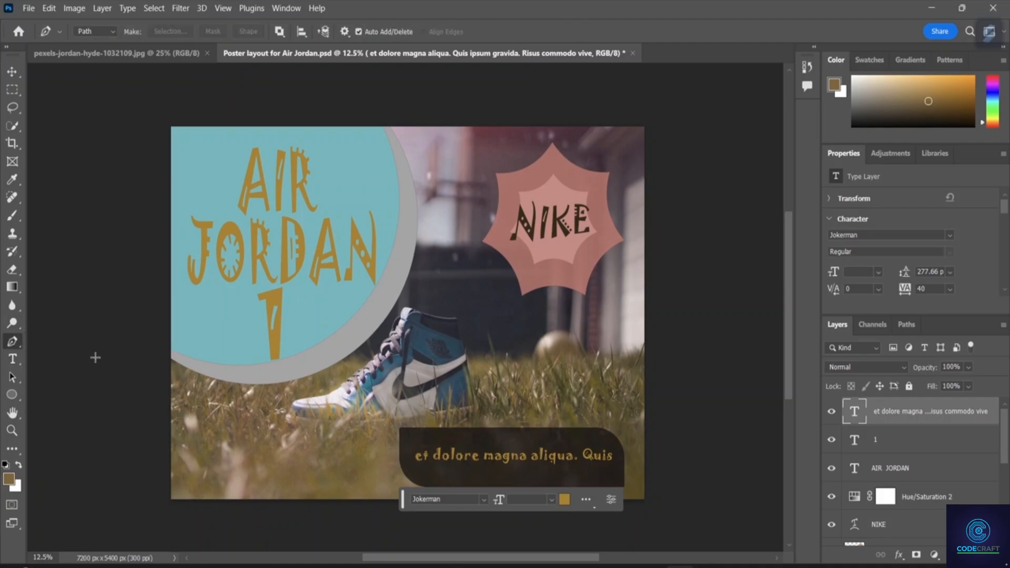
pyautogui.click(474, 315)
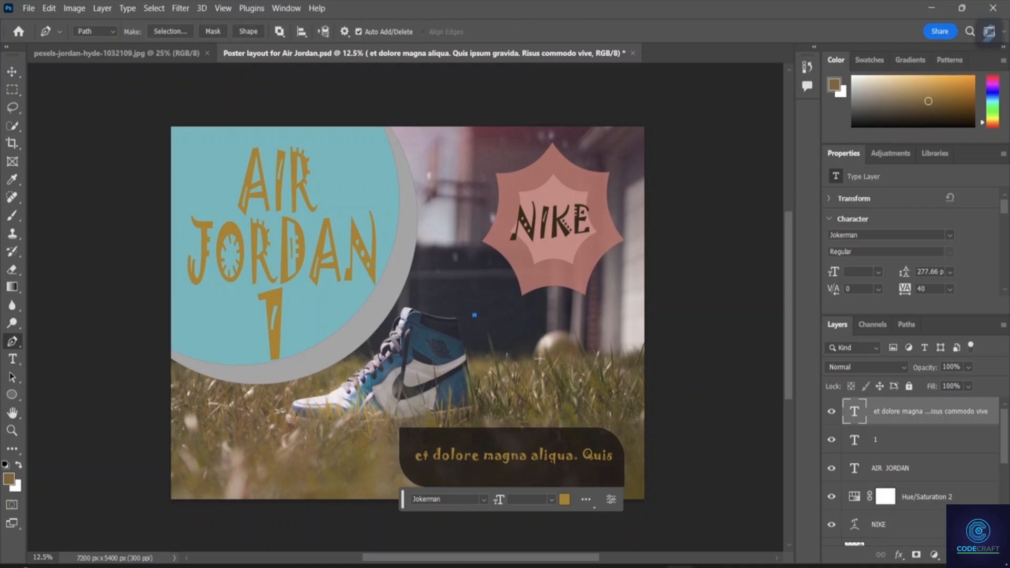
pyautogui.click(581, 335)
pyautogui.click(599, 368)
# Start 10 pt type at the beginning of the three-point path and move it slightly down
pyautogui.click(13, 360)
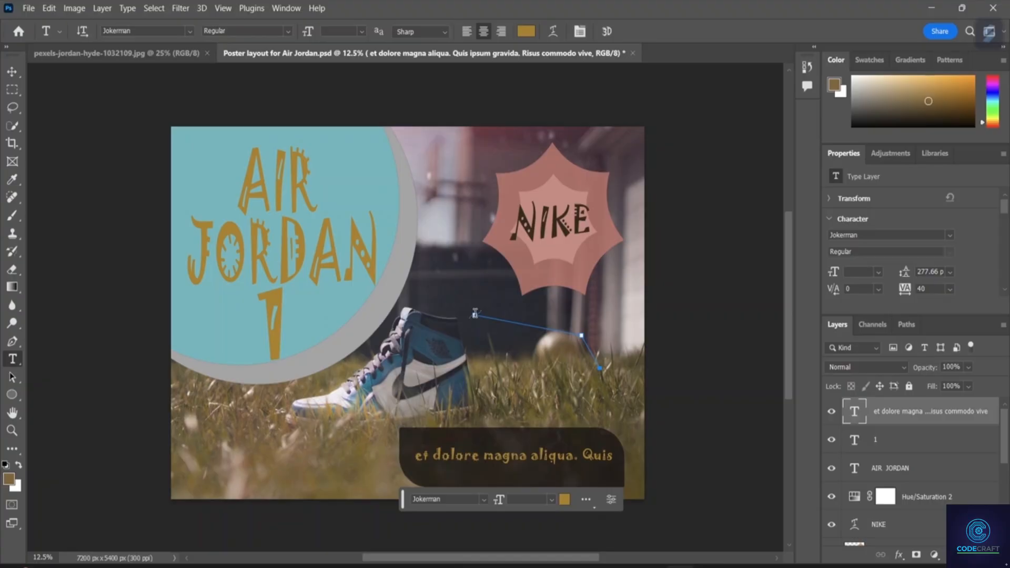
pyautogui.click(475, 314)
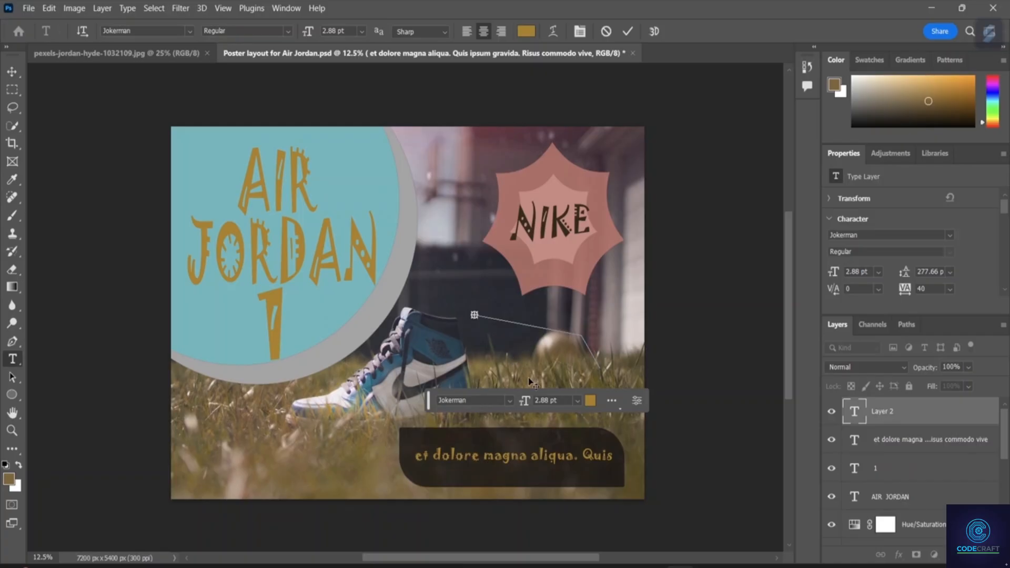
pyautogui.click(577, 401)
pyautogui.click(564, 257)
pyautogui.click(474, 314)
pyautogui.moveTo(474, 314); pyautogui.dragTo(480, 338)
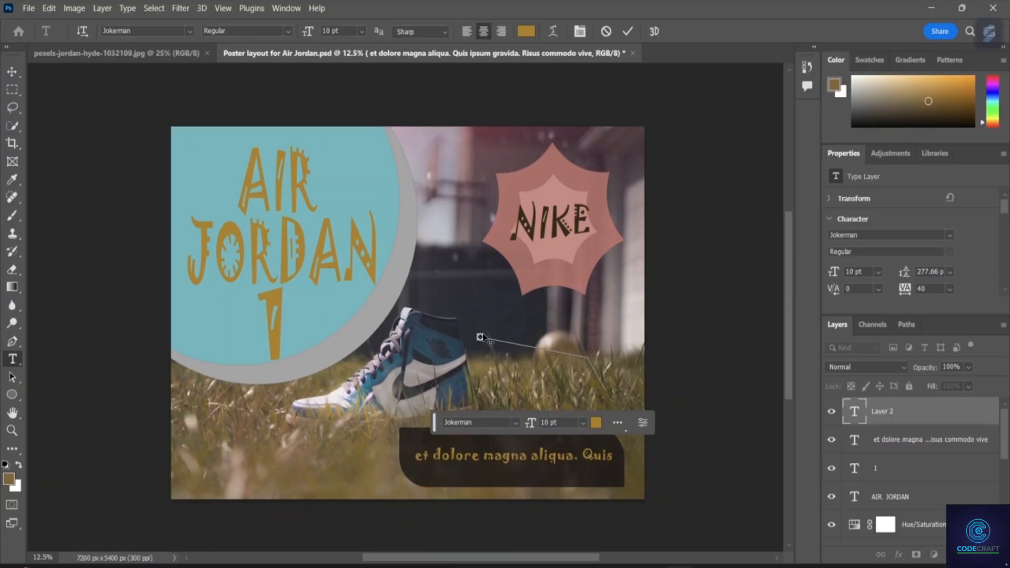
pyautogui.rightClick(480, 339)
pyautogui.click(603, 389)
pyautogui.click(606, 385)
pyautogui.rightClick(480, 336)
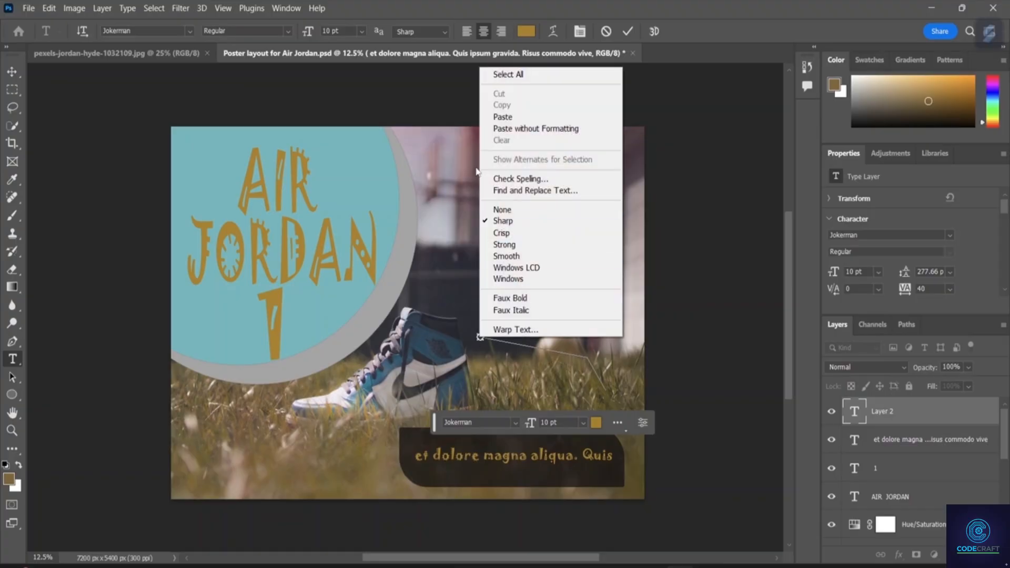
pyautogui.click(509, 314)
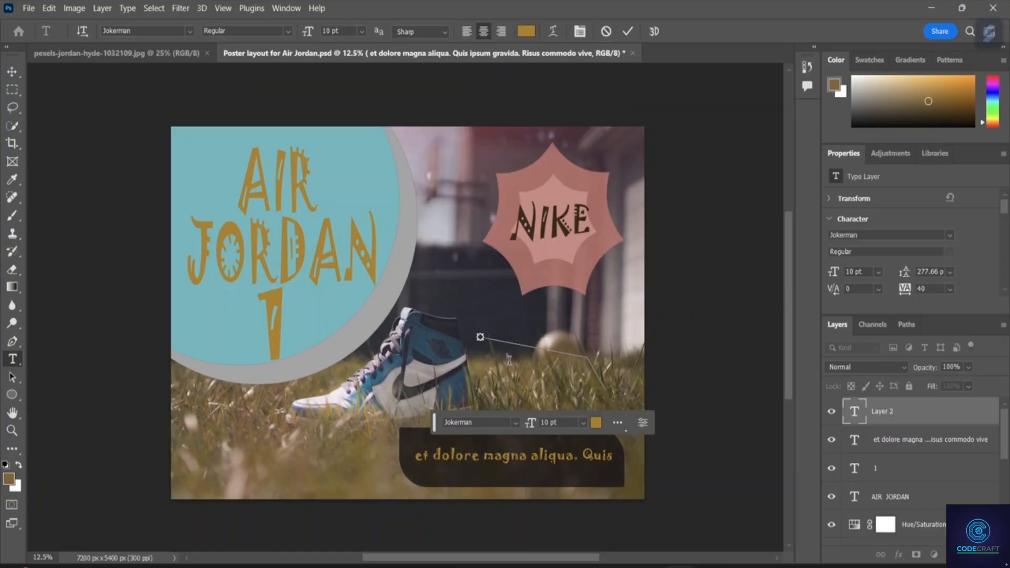
pyautogui.rightClick(478, 341)
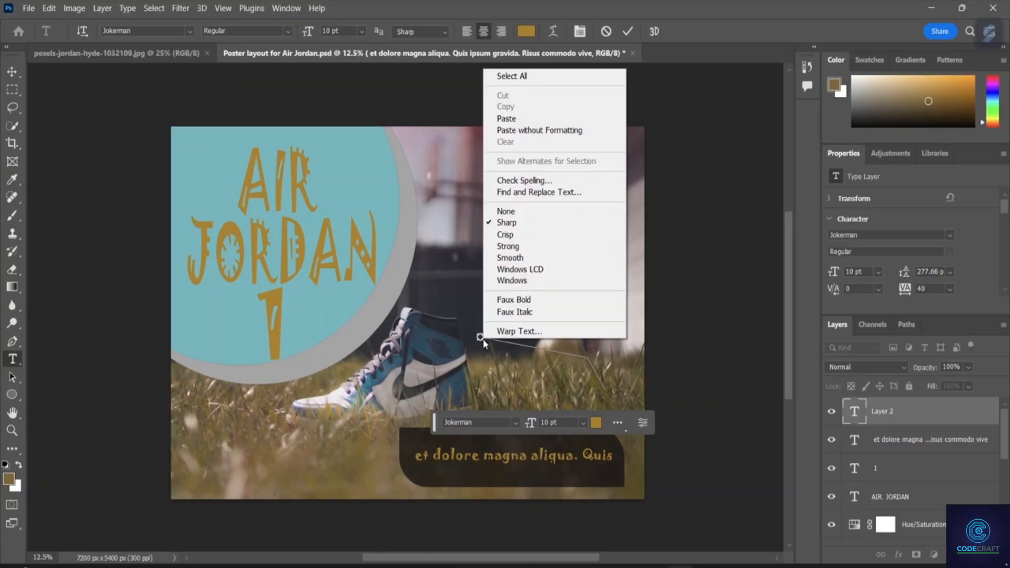
pyautogui.click(483, 353)
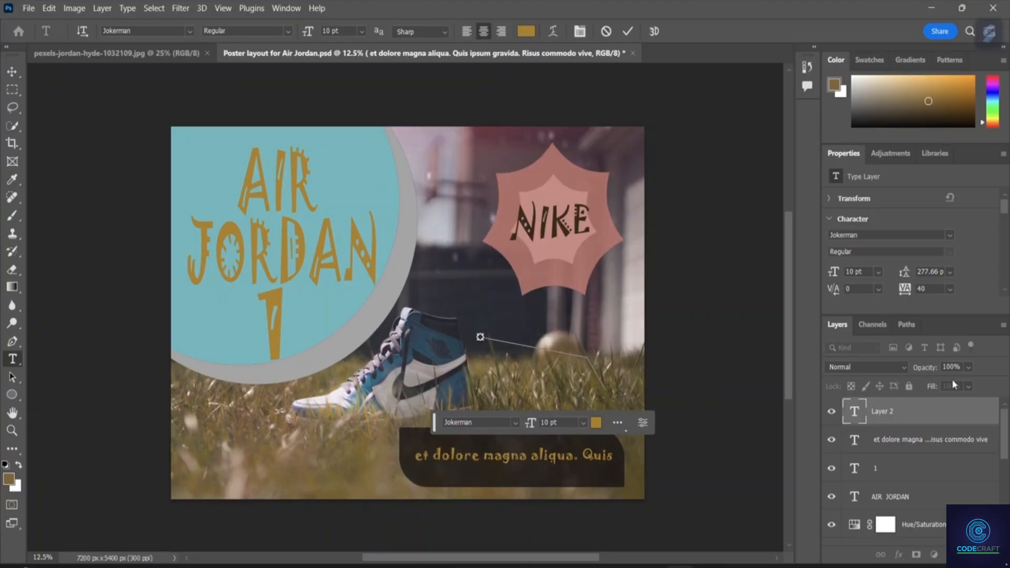
# Delete the three-point work path and try to remove the remaining type path
pyautogui.click(906, 325)
pyautogui.click(876, 379)
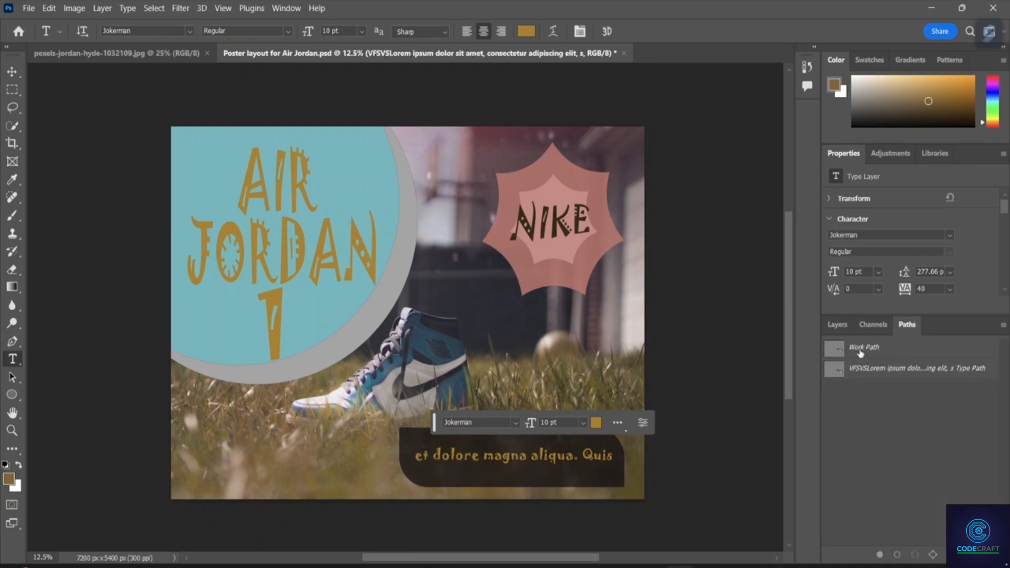
pyautogui.click(860, 351)
pyautogui.keyDown('shift'); pyautogui.click(873, 370); pyautogui.keyUp('shift')
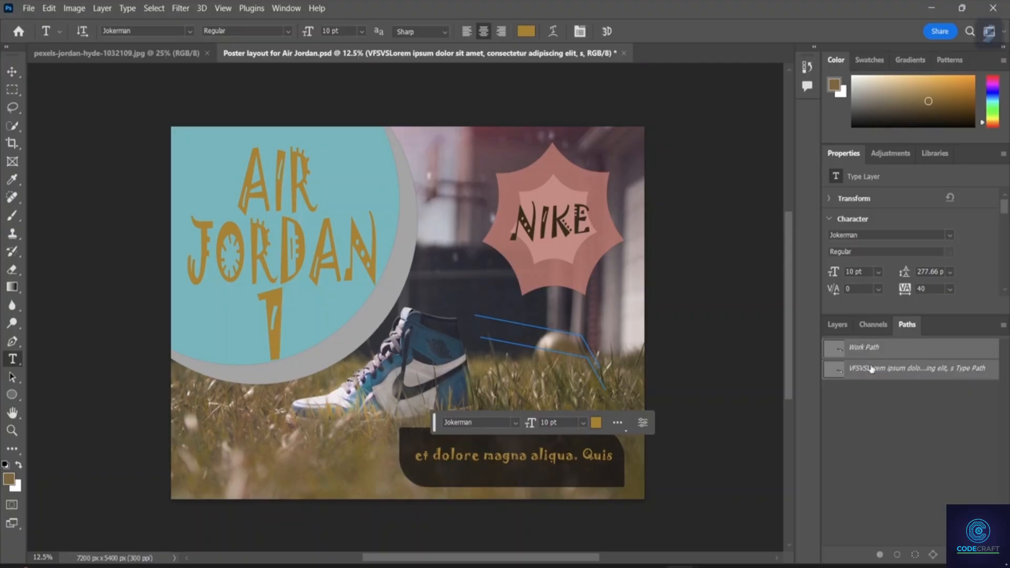
pyautogui.rightClick(869, 351)
pyautogui.click(891, 363)
pyautogui.rightClick(871, 357)
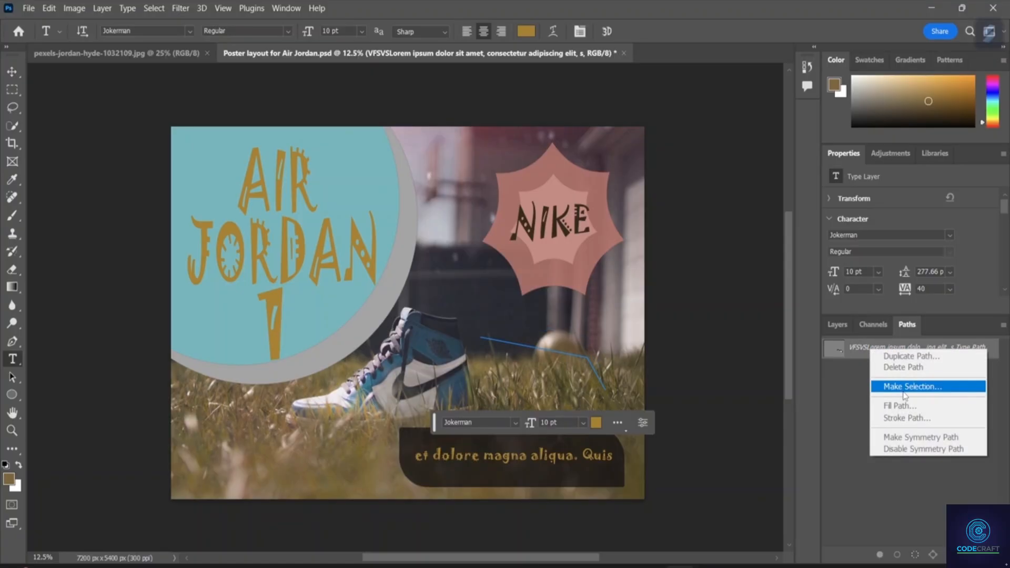
pyautogui.click(848, 424)
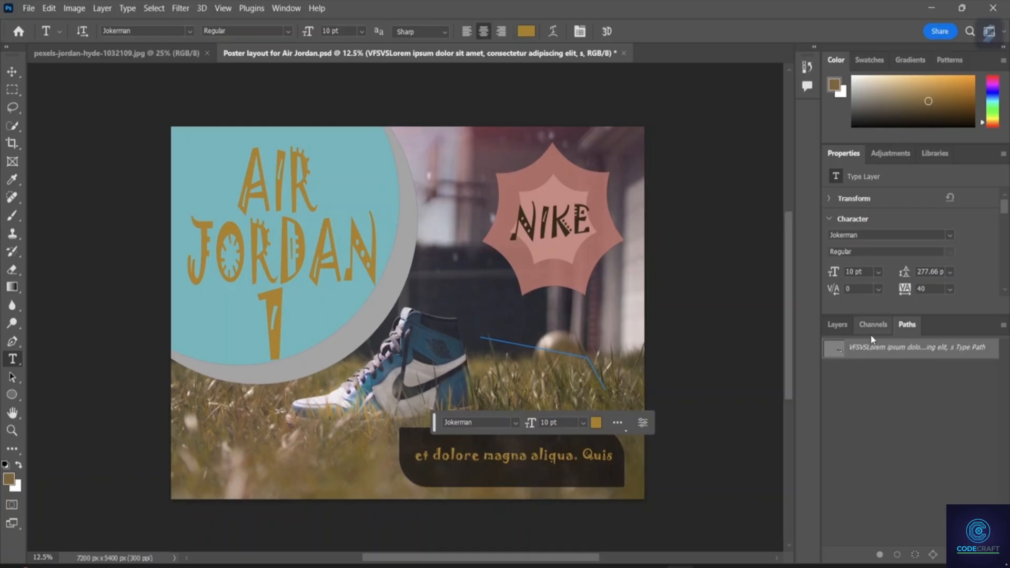
# Delete the VFSVSLorem ipsum text layer and check that the path list is cleared
pyautogui.click(836, 324)
pyautogui.rightClick(902, 413)
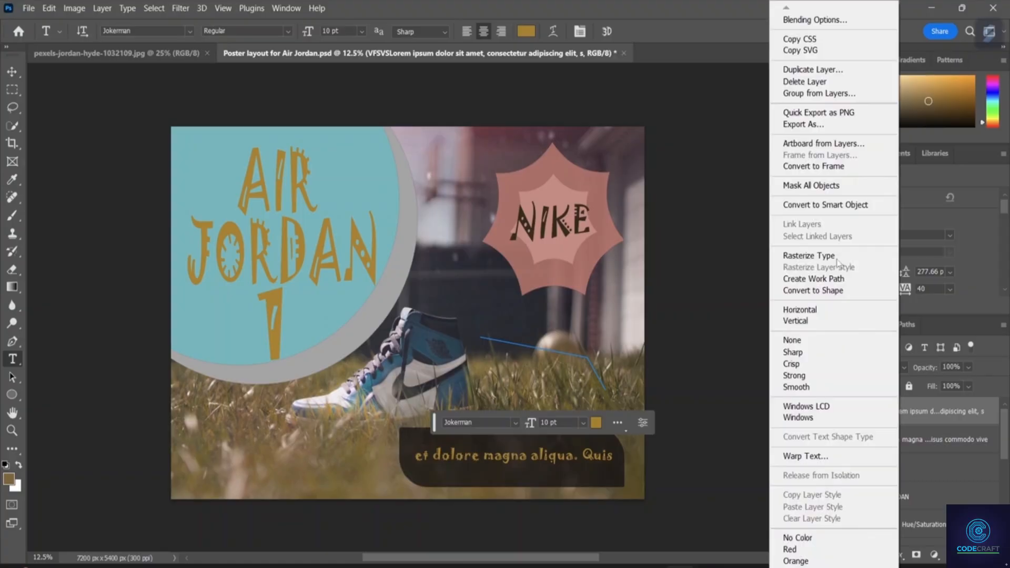
pyautogui.click(814, 83)
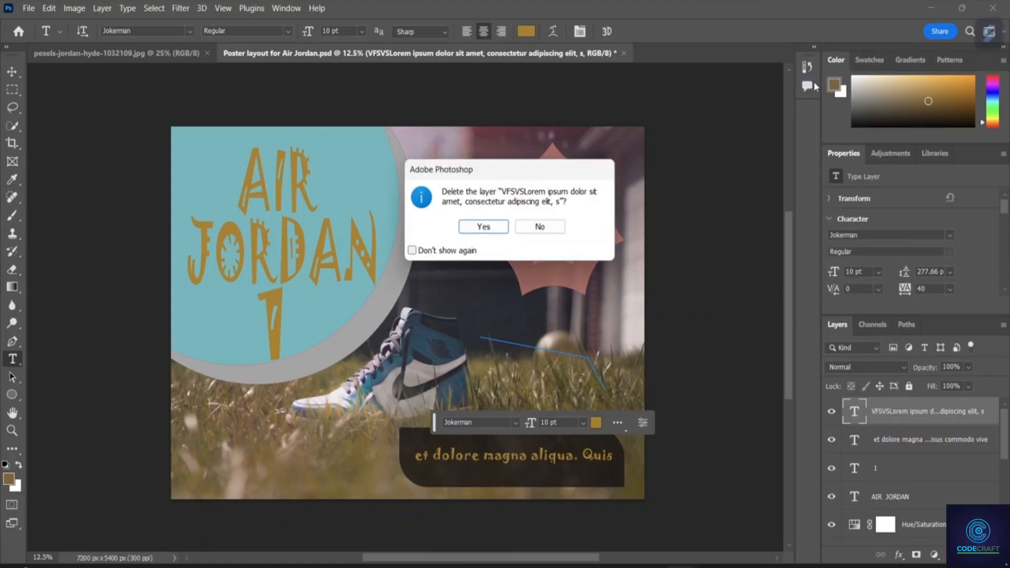
pyautogui.click(483, 226)
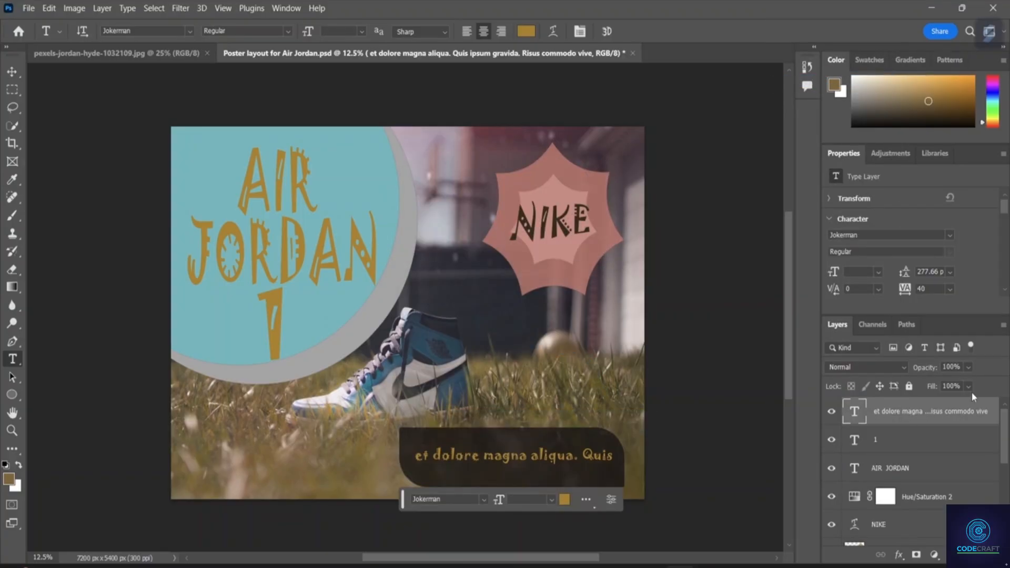
pyautogui.click(908, 325)
pyautogui.click(841, 327)
# Draw an ellipse about 1137 by 1058 px in the grass below the large blue circle and fill it with the recent near-white colour
pyautogui.click(268, 431)
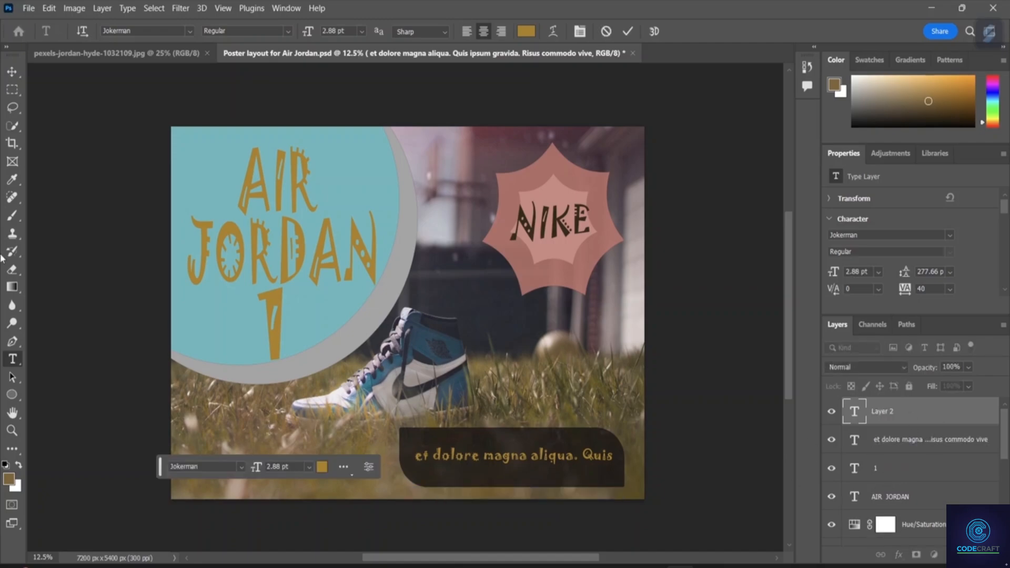
pyautogui.click(11, 395)
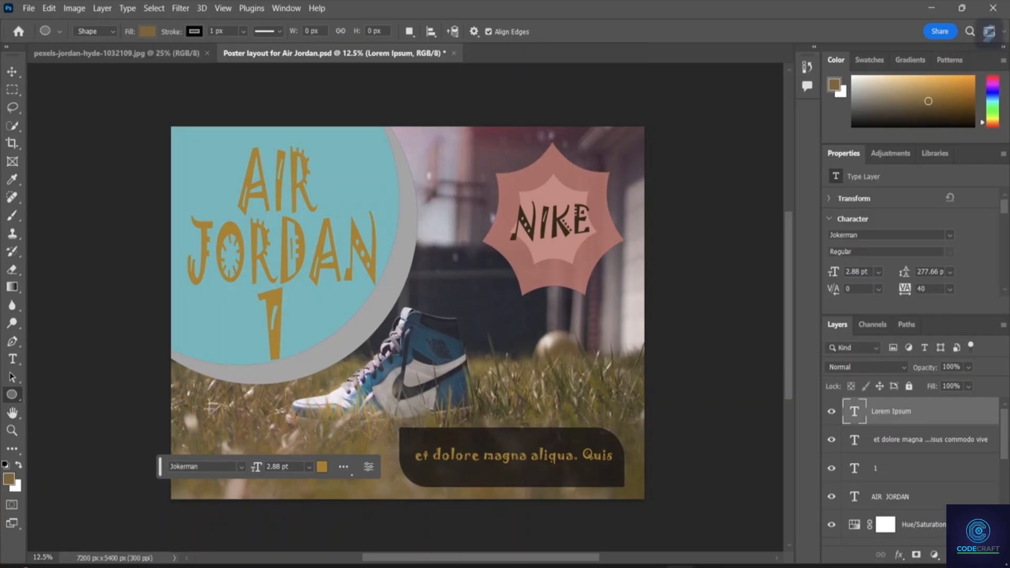
pyautogui.moveTo(209, 416); pyautogui.dragTo(281, 487)
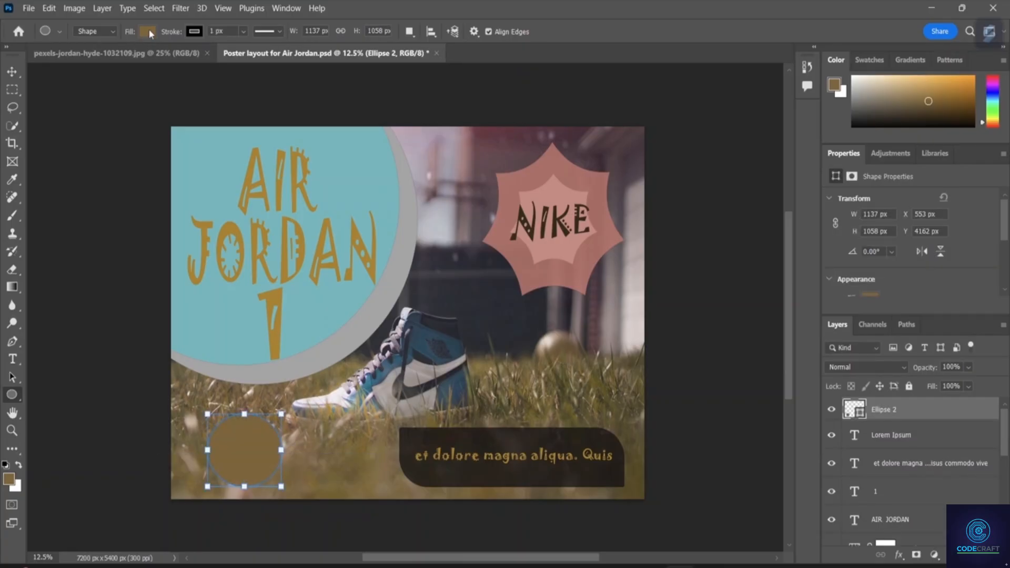
pyautogui.click(148, 31)
pyautogui.click(64, 102)
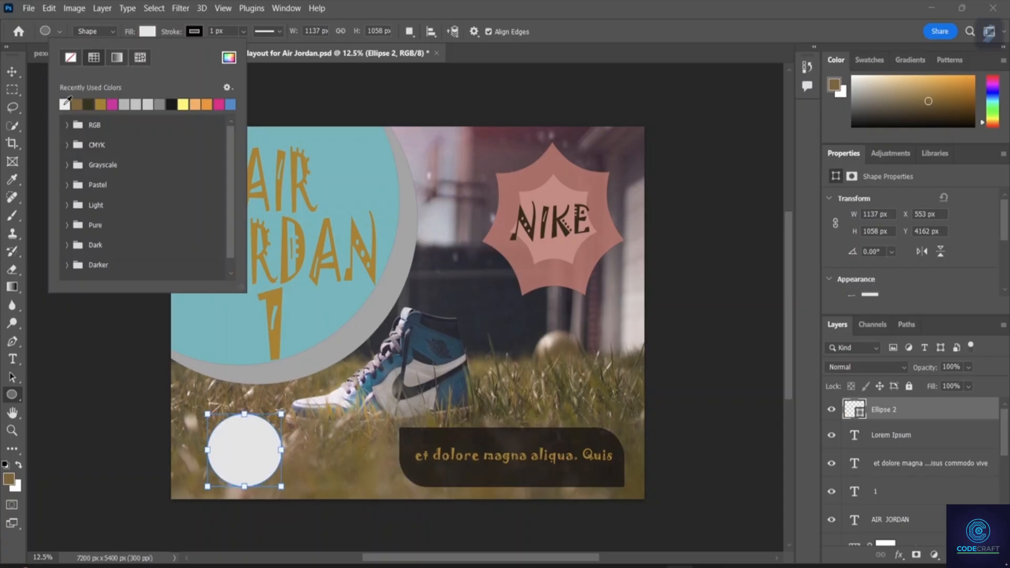
# Move the near-white ellipse slightly left and up to about X 253, Y 4120 px
pyautogui.click(11, 72)
pyautogui.moveTo(260, 439); pyautogui.dragTo(240, 436)
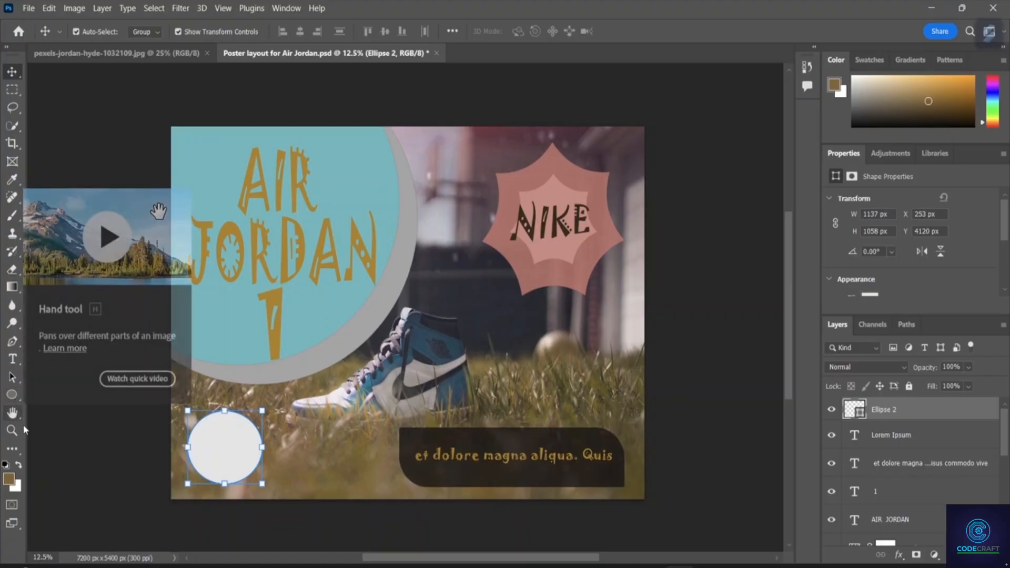
pyautogui.click(153, 463)
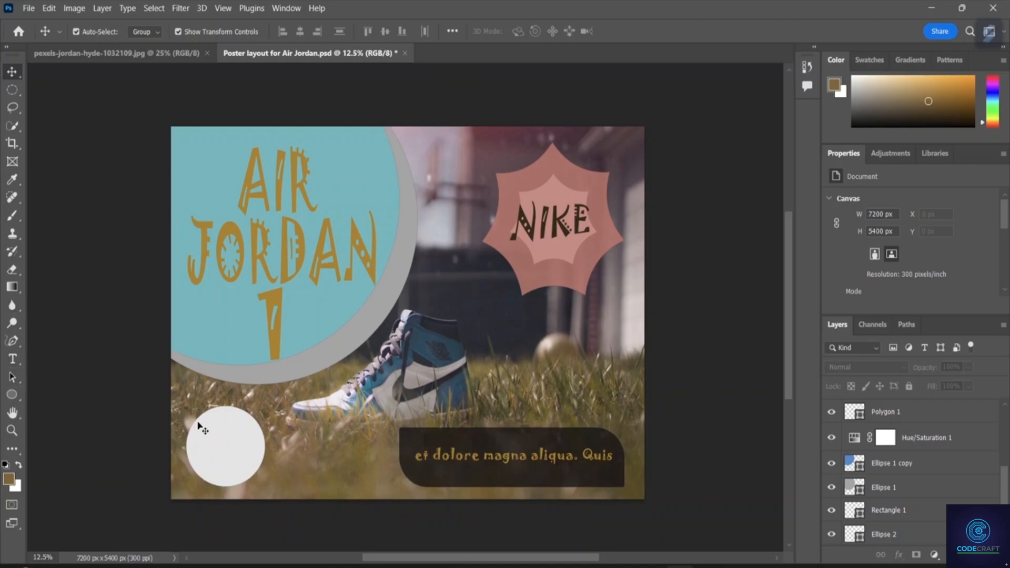
pyautogui.click(226, 447)
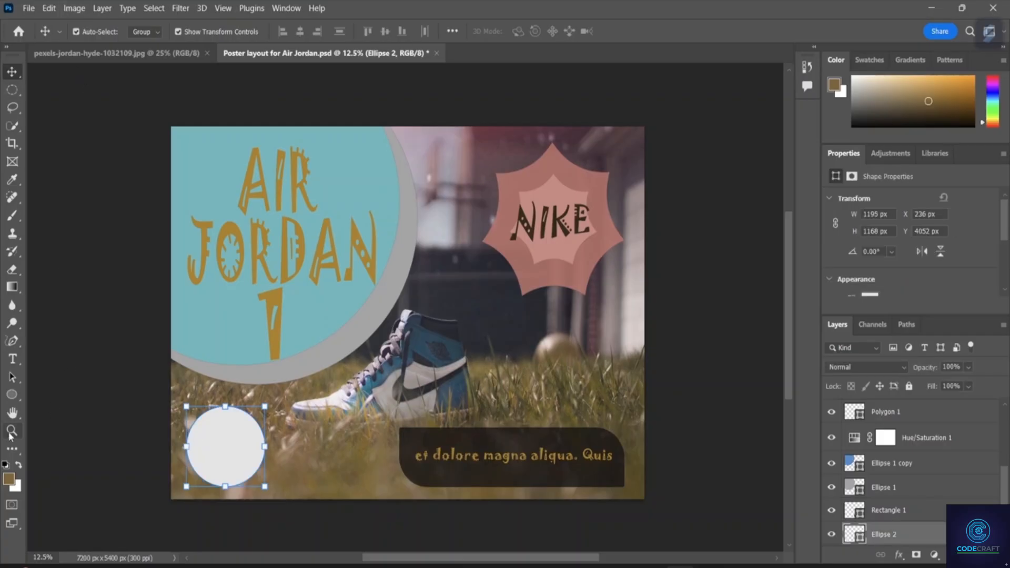
# Set the Ellipse tool to Path mode and nudge the near-white ellipse slightly with the Path Selection tool
pyautogui.click(12, 396)
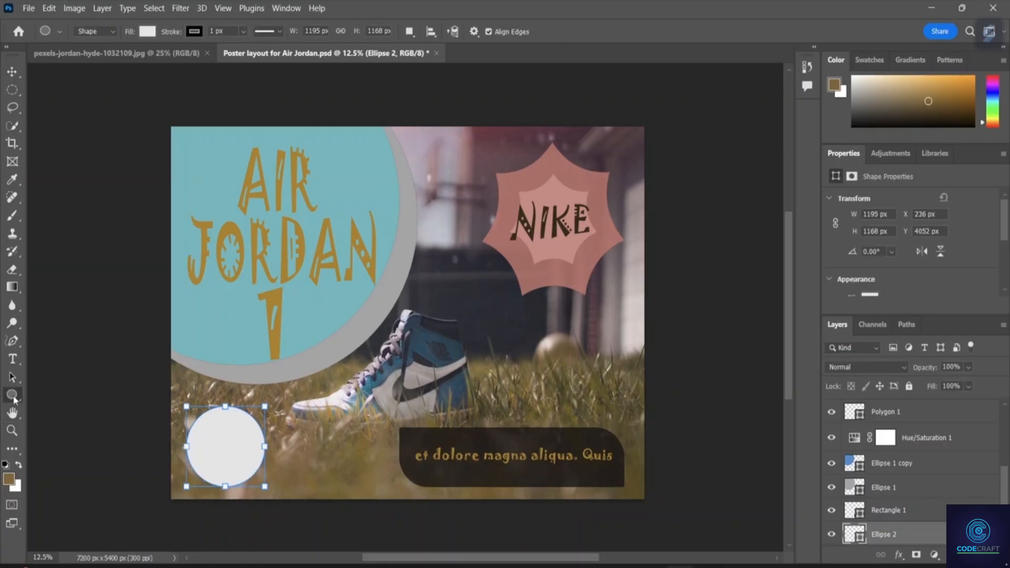
pyautogui.click(109, 33)
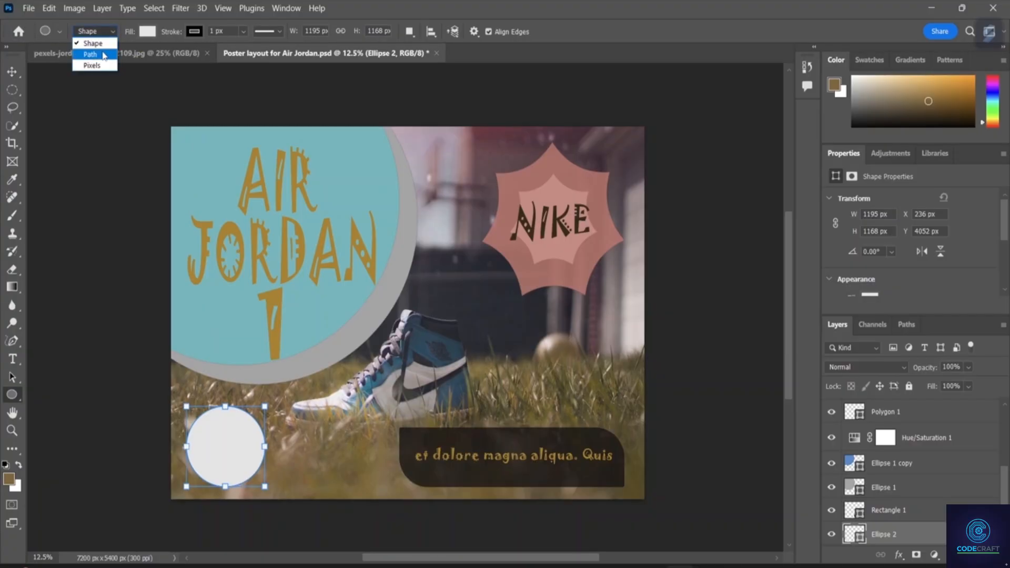
pyautogui.click(103, 55)
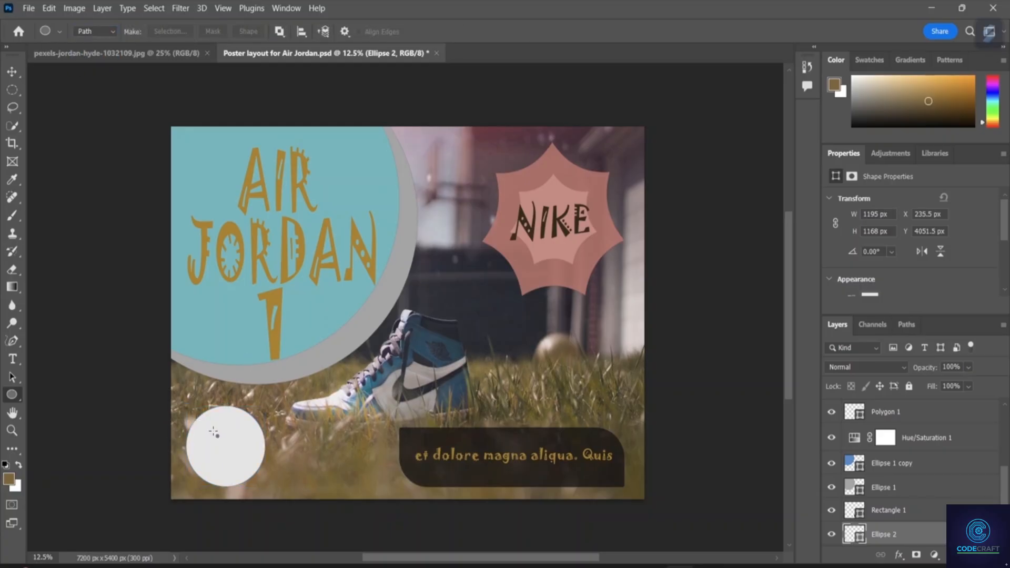
pyautogui.click(11, 377)
pyautogui.click(213, 435)
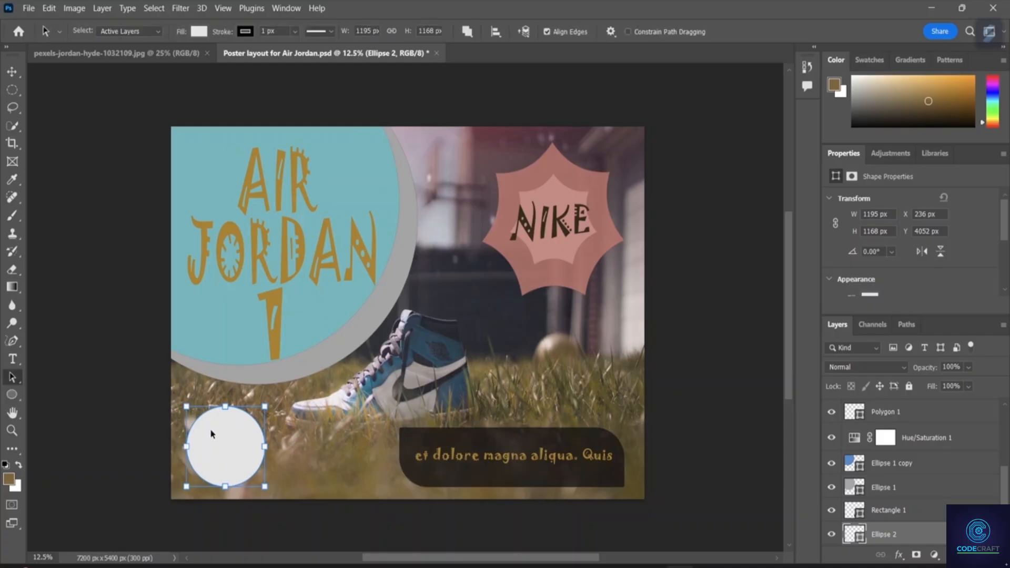
pyautogui.moveTo(207, 431); pyautogui.dragTo(211, 434)
# Draw a circular path in the grass beside the near-white ellipse and try to move it onto the ellipse
pyautogui.click(18, 395)
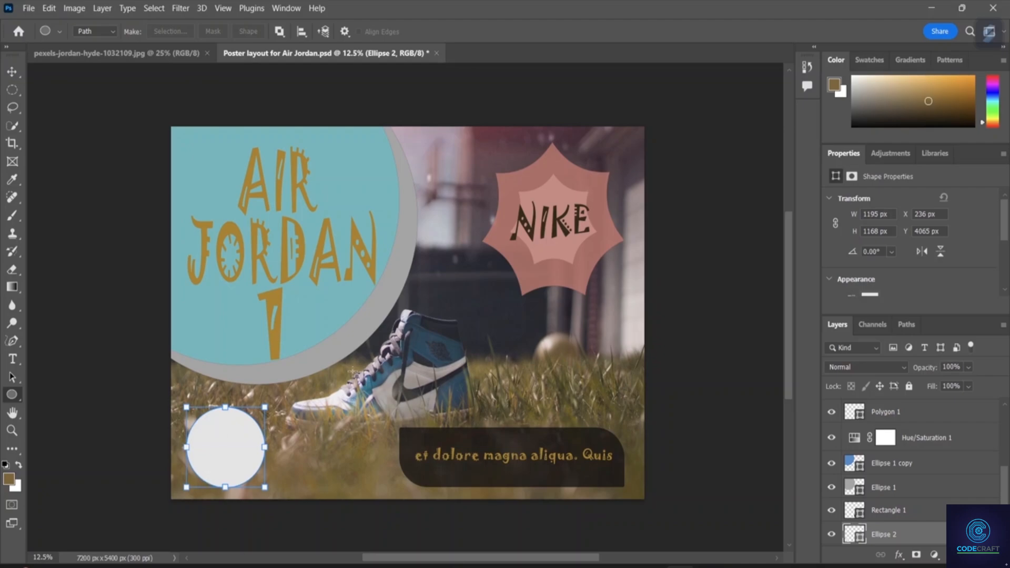
pyautogui.moveTo(291, 403); pyautogui.dragTo(366, 476)
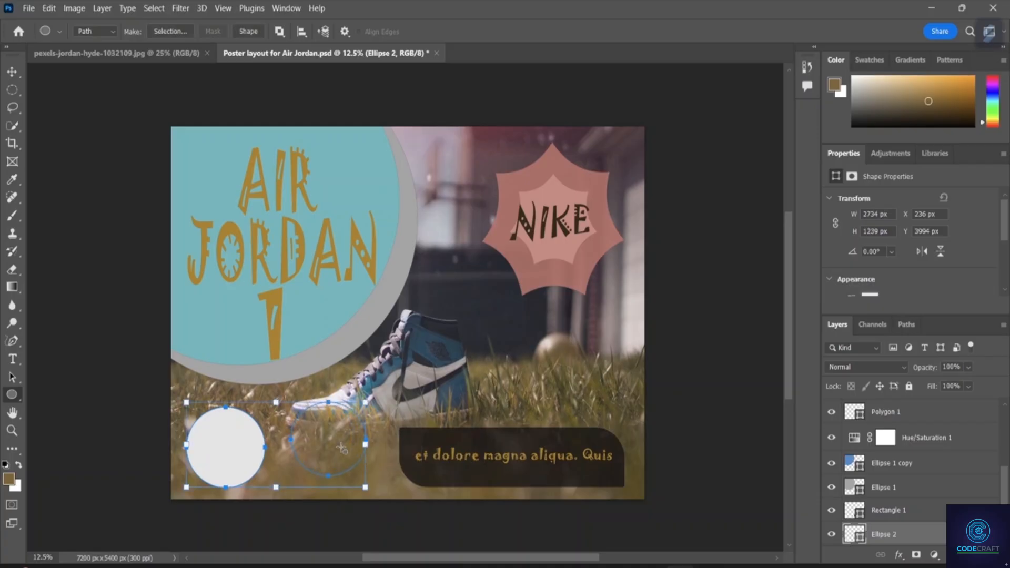
pyautogui.click(16, 377)
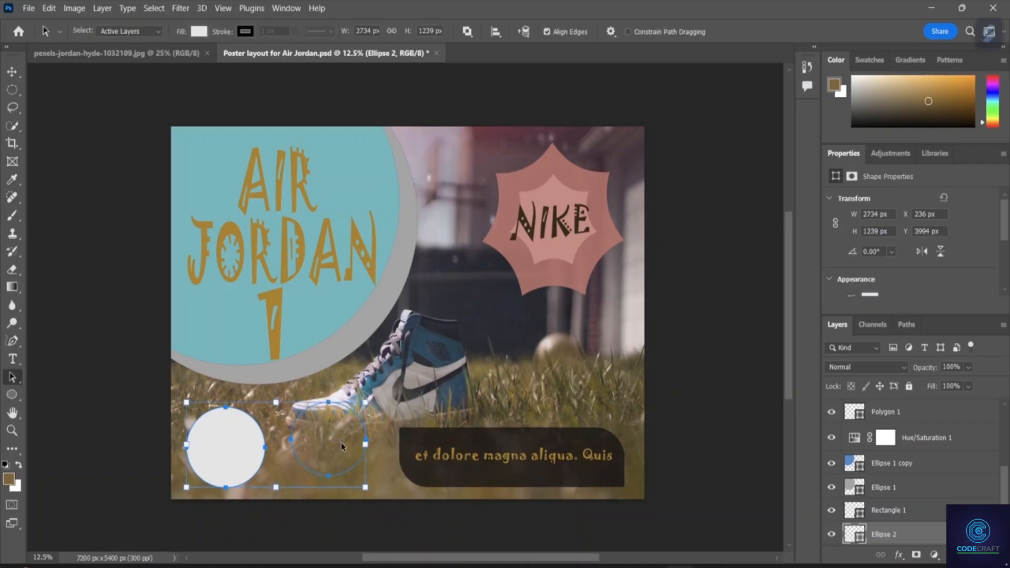
pyautogui.moveTo(339, 440); pyautogui.dragTo(240, 452)
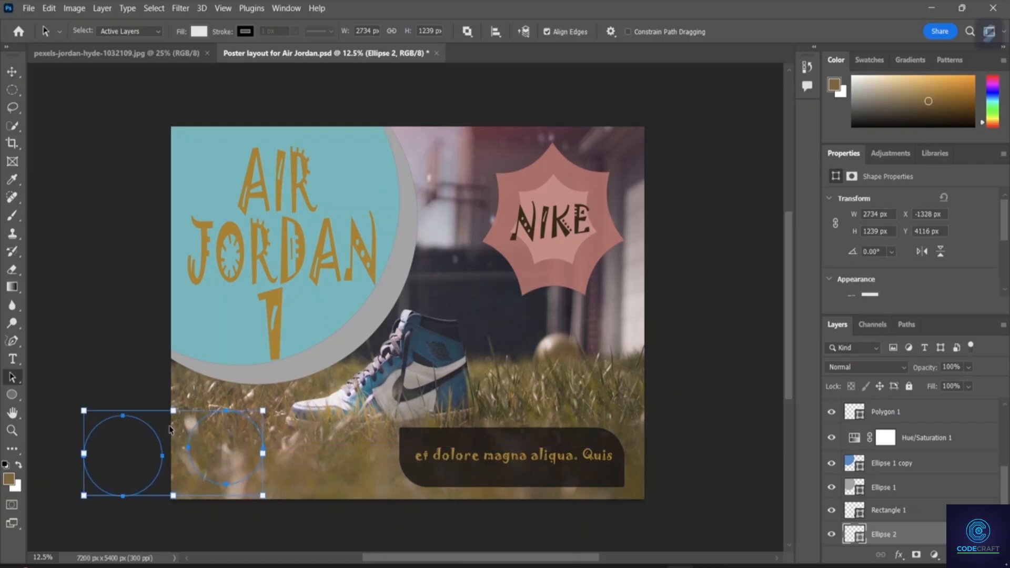
pyautogui.moveTo(234, 445); pyautogui.dragTo(321, 430)
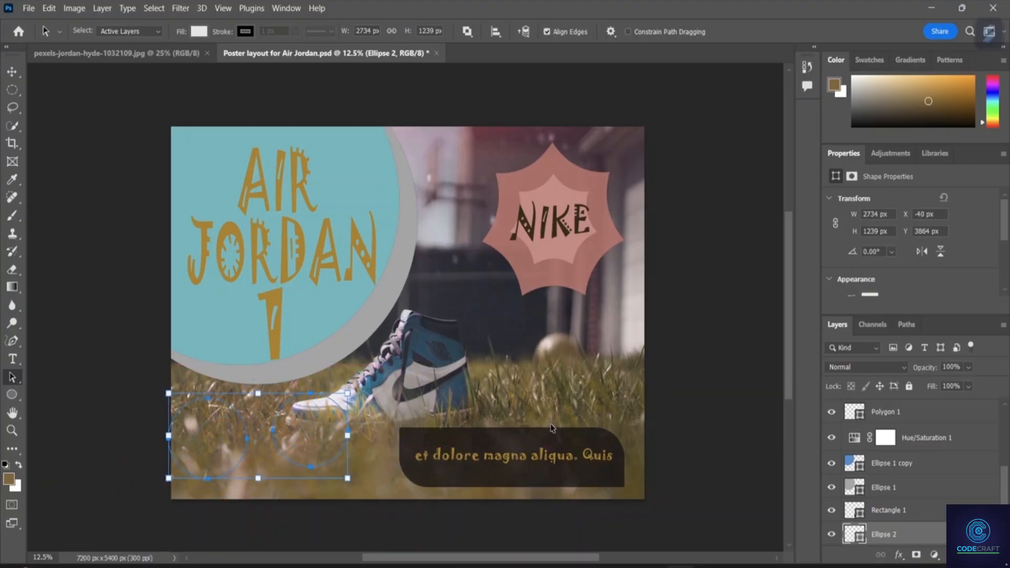
pyautogui.moveTo(208, 438); pyautogui.dragTo(227, 451)
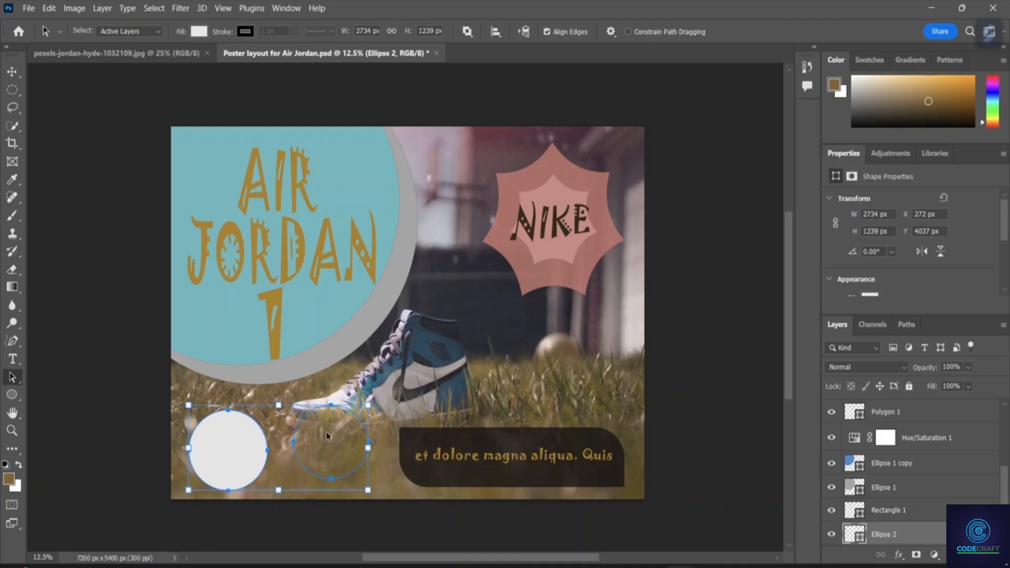
# Delete the circular work path and the Ellipse 2 shape path
pyautogui.click(906, 325)
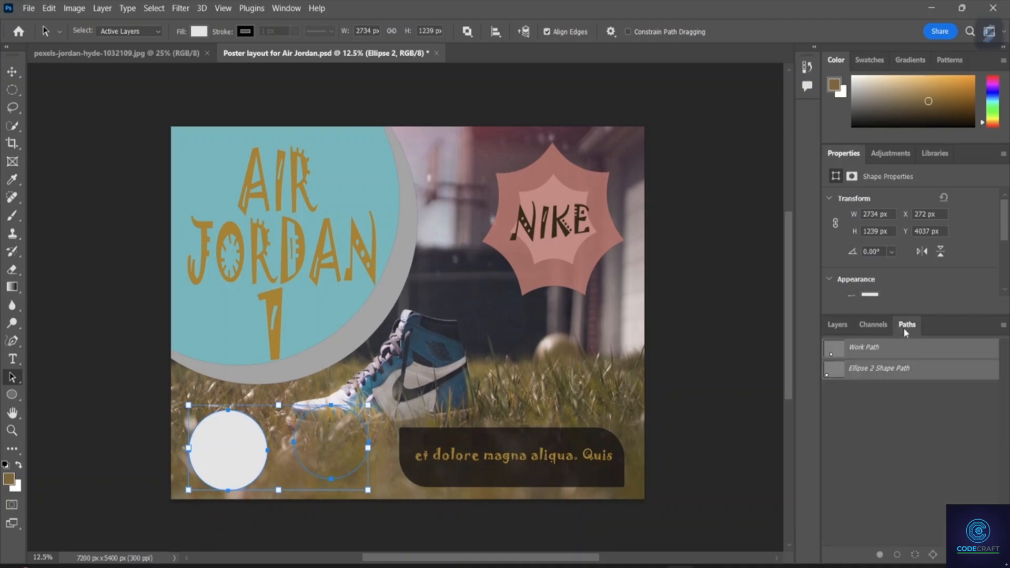
pyautogui.rightClick(863, 357)
pyautogui.click(880, 368)
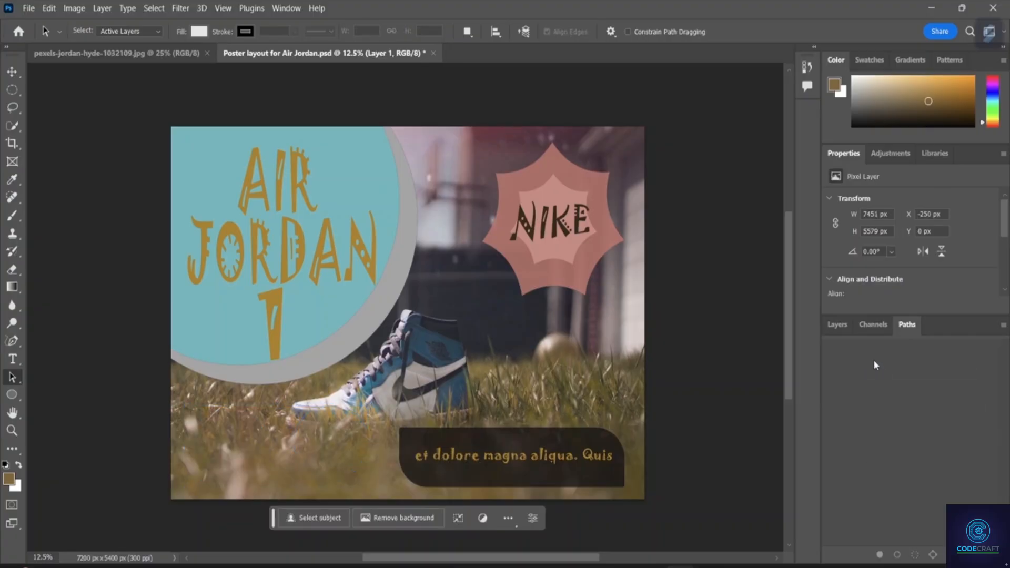
# Draw an ellipse about 1257 by 1162 px in Shape mode and move it to about X 248, Y 3946 px in the grass
pyautogui.click(14, 392)
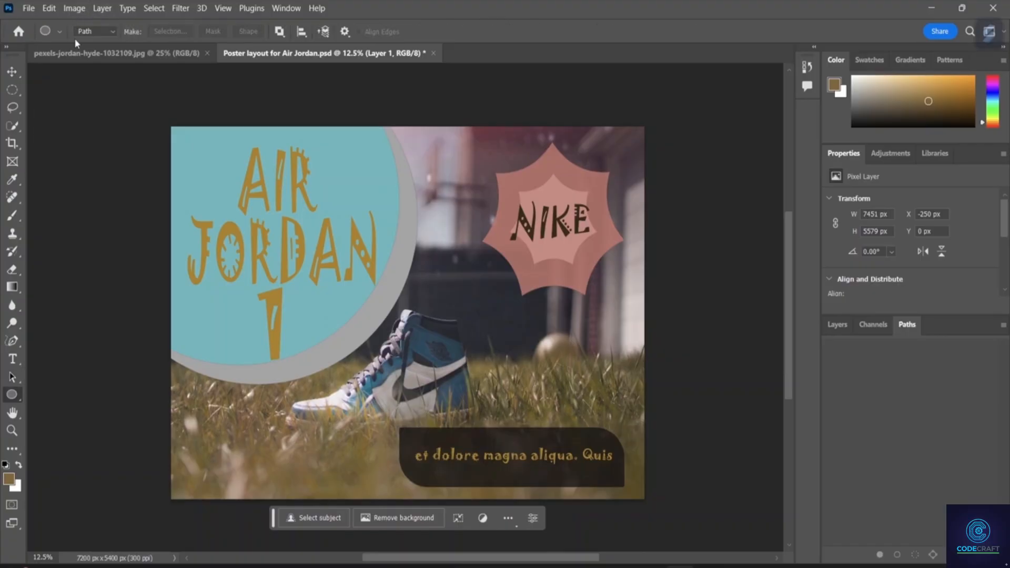
pyautogui.click(102, 33)
pyautogui.click(100, 40)
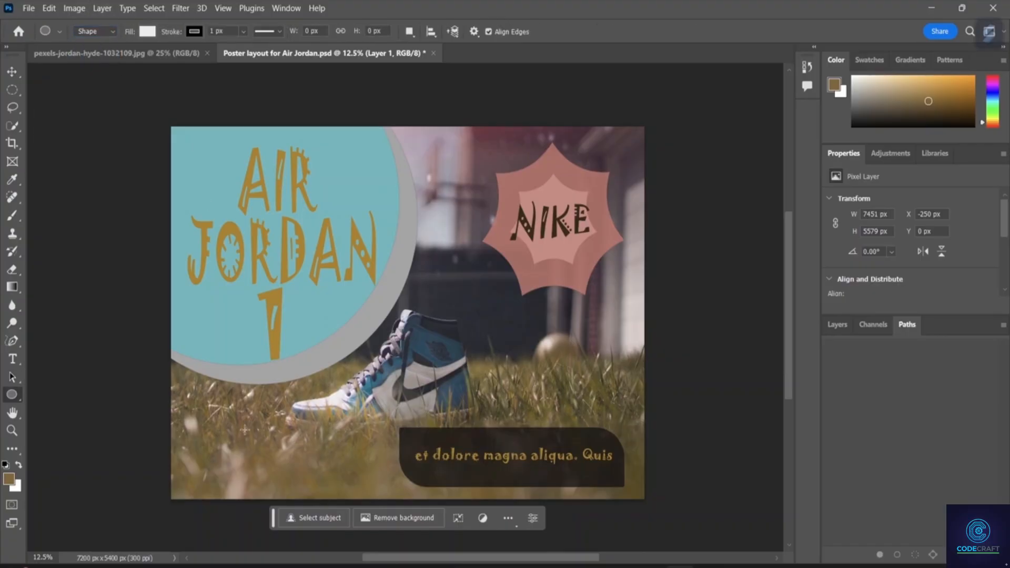
pyautogui.moveTo(213, 407)
pyautogui.mouseDown()
pyautogui.moveTo(291, 453)
pyautogui.moveTo(294, 487)
pyautogui.mouseUp()
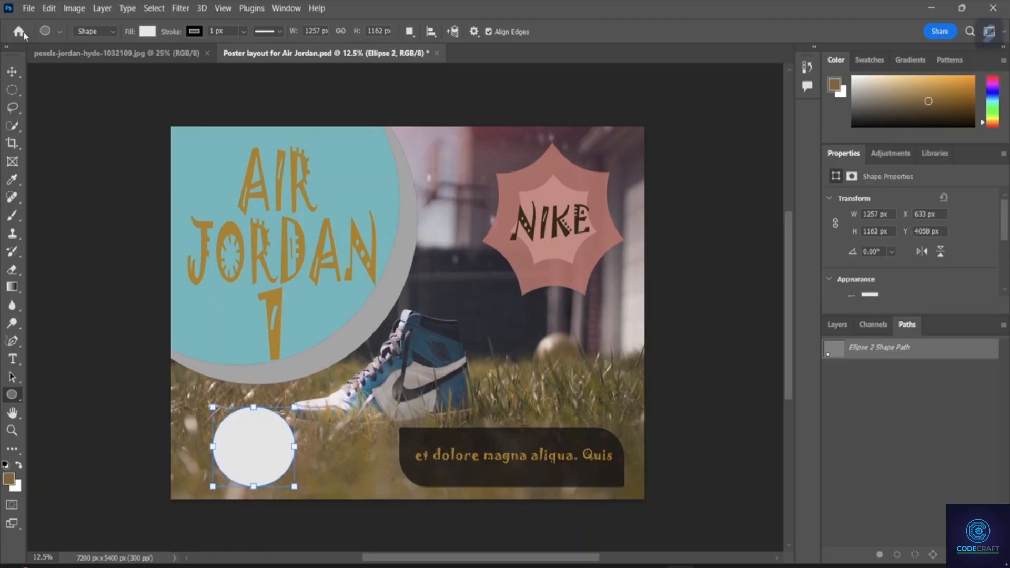
pyautogui.press('v')
pyautogui.moveTo(276, 443); pyautogui.dragTo(251, 435)
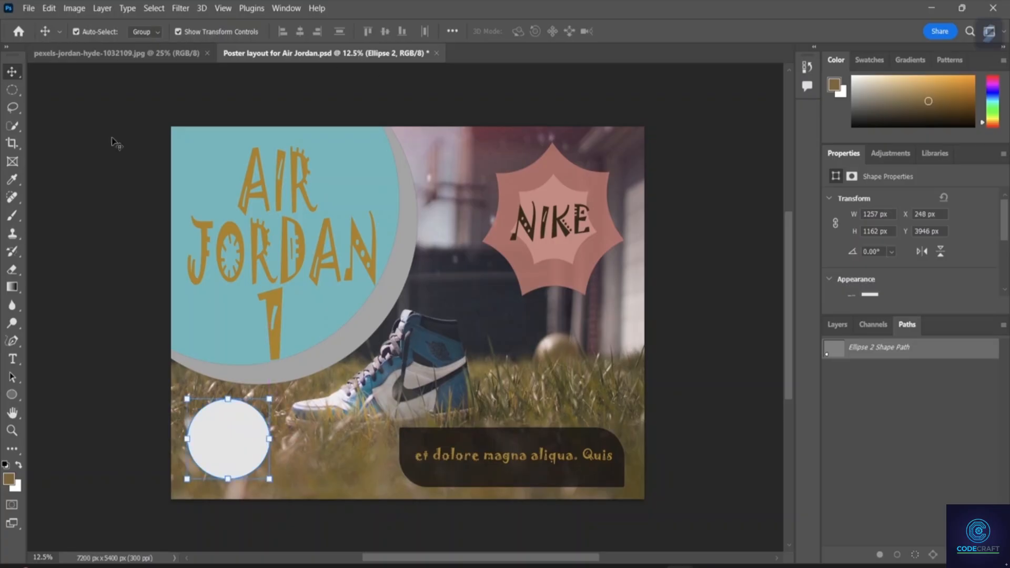
# Draw a circular path about 665 by 658 px inside the near-white ellipse and shift the ellipse slightly right around it
pyautogui.click(12, 394)
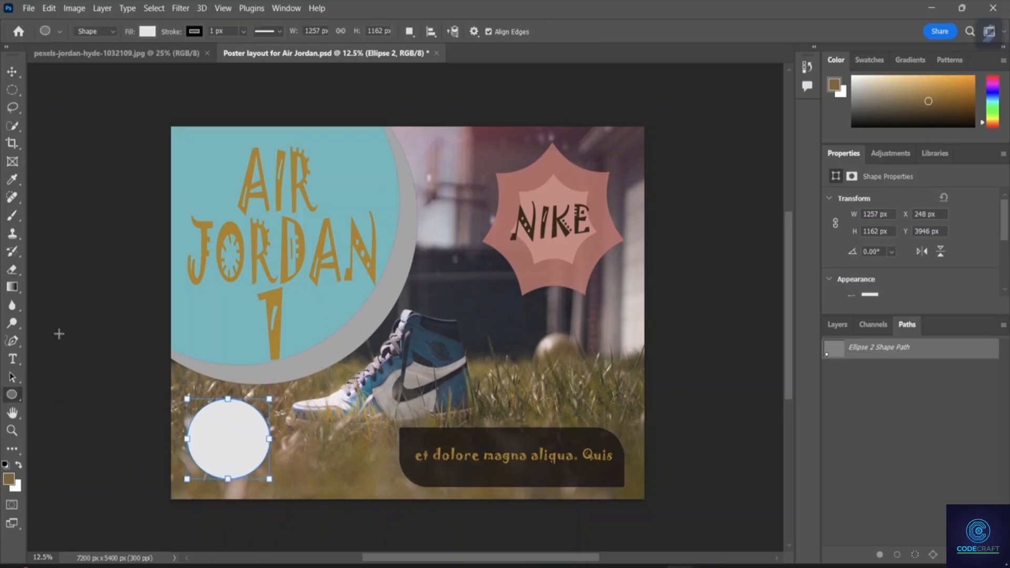
pyautogui.click(107, 31)
pyautogui.click(84, 52)
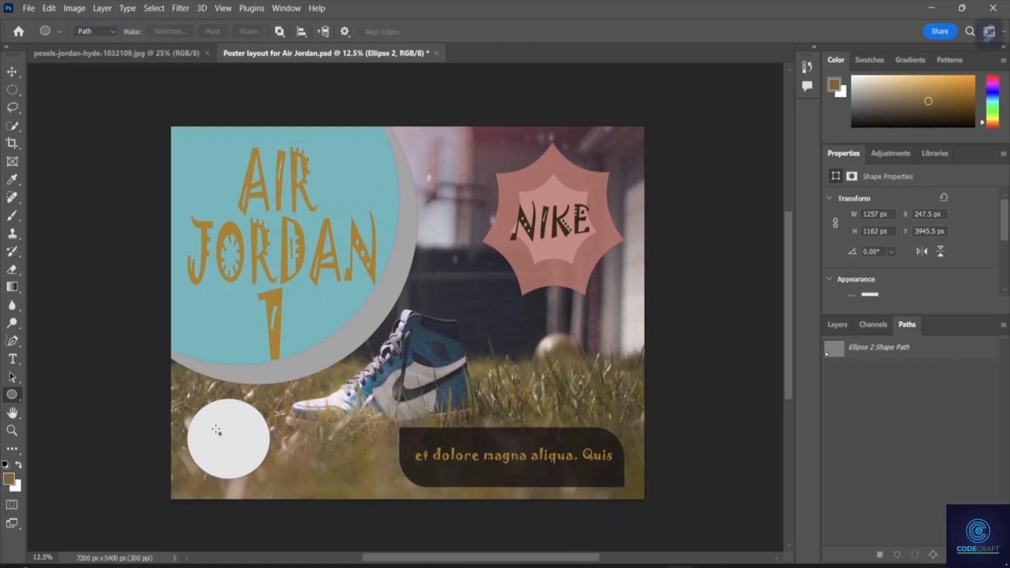
pyautogui.moveTo(213, 421); pyautogui.dragTo(234, 424)
pyautogui.click(10, 74)
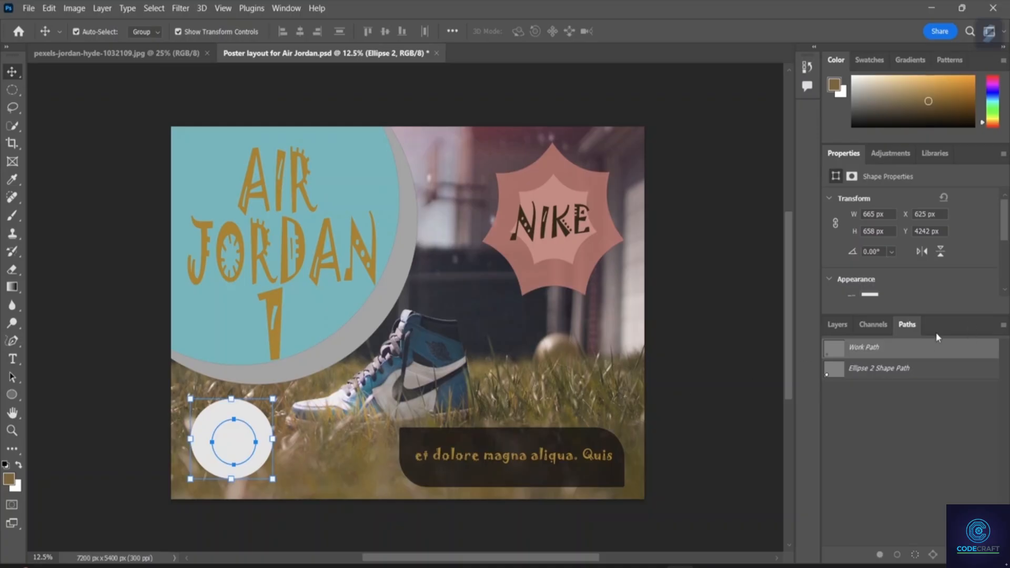
# Select the inner circle's work path and place type along it
pyautogui.click(881, 380)
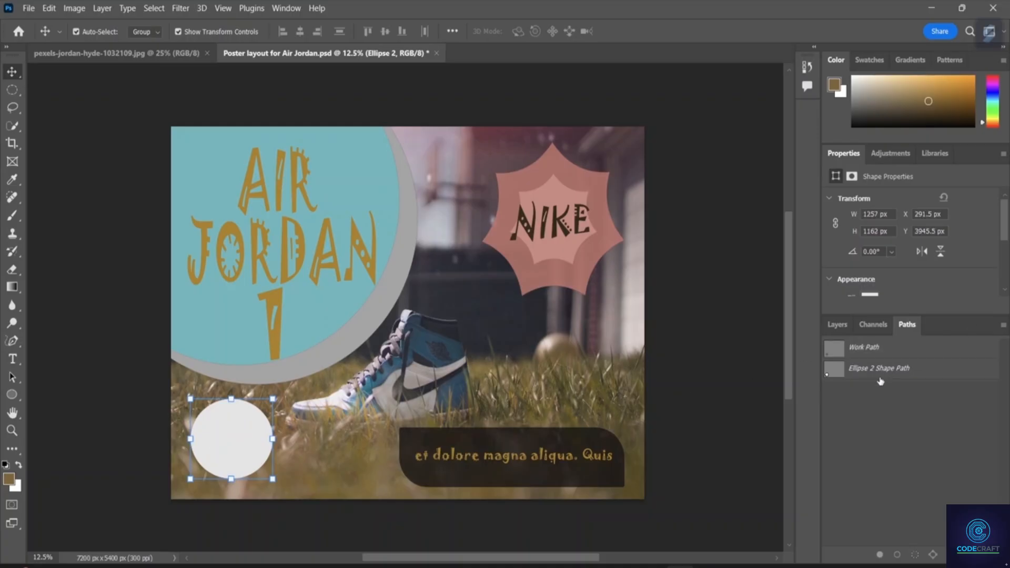
pyautogui.click(880, 377)
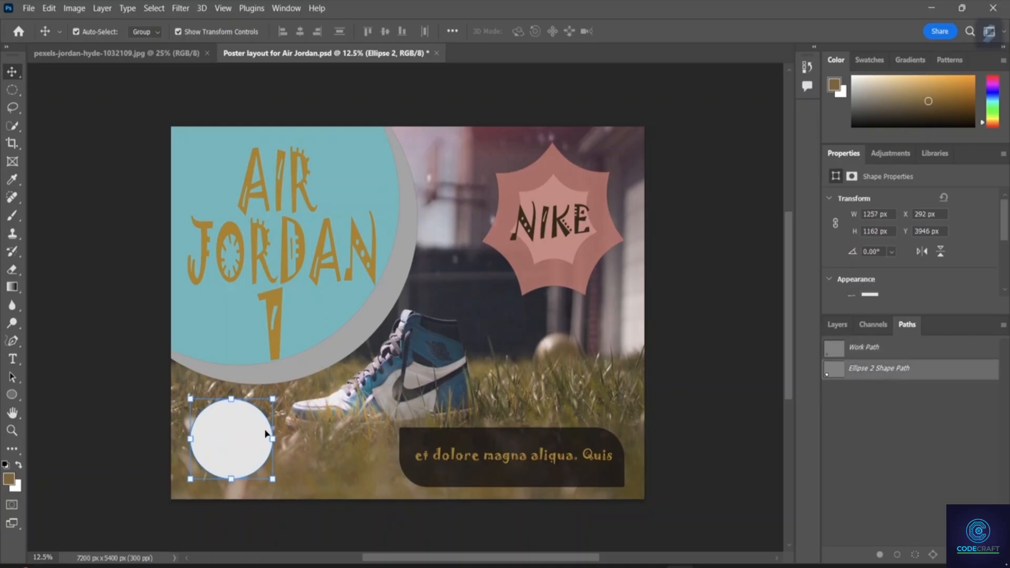
pyautogui.click(853, 346)
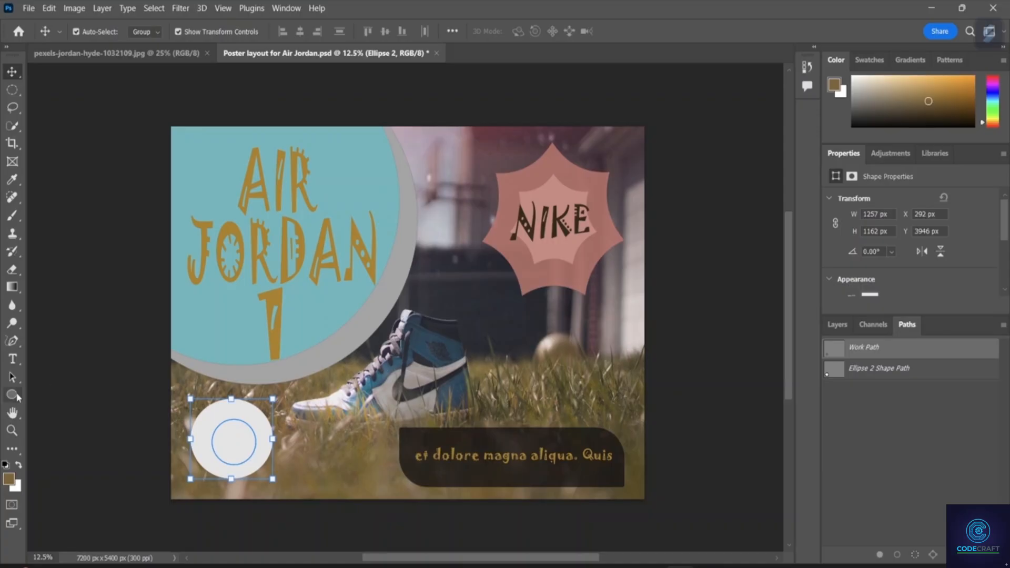
pyautogui.click(13, 359)
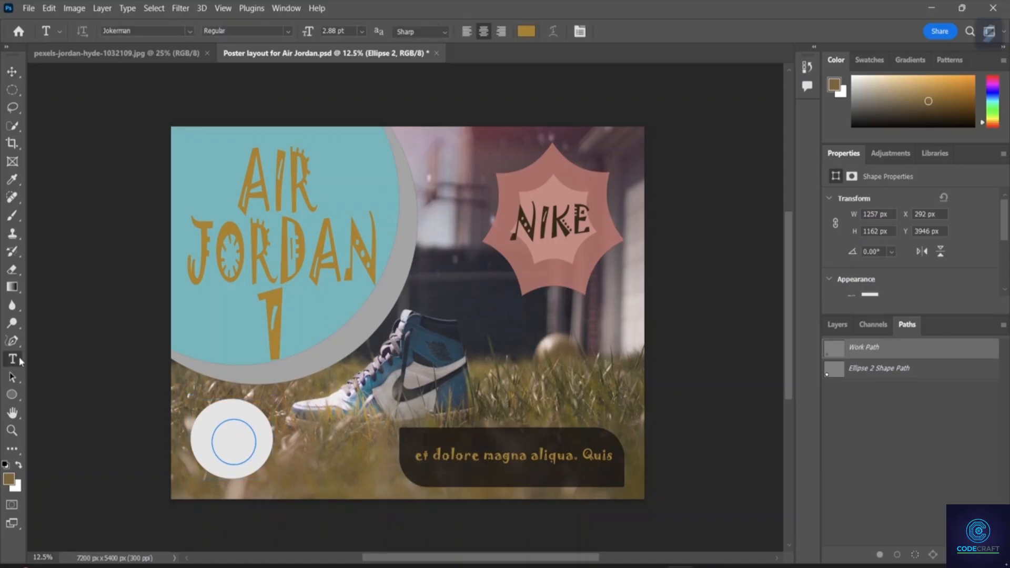
pyautogui.click(229, 417)
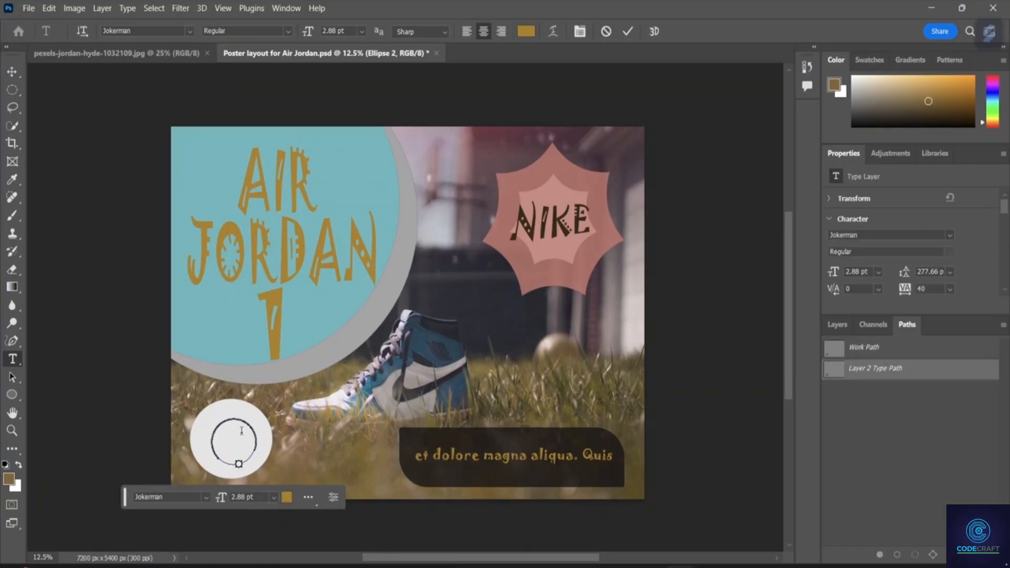
# Set the type on the inner circular path to 8 pt
pyautogui.click(220, 460)
pyautogui.moveTo(211, 414); pyautogui.dragTo(253, 406)
pyautogui.moveTo(267, 459); pyautogui.dragTo(283, 492)
pyautogui.click(274, 497)
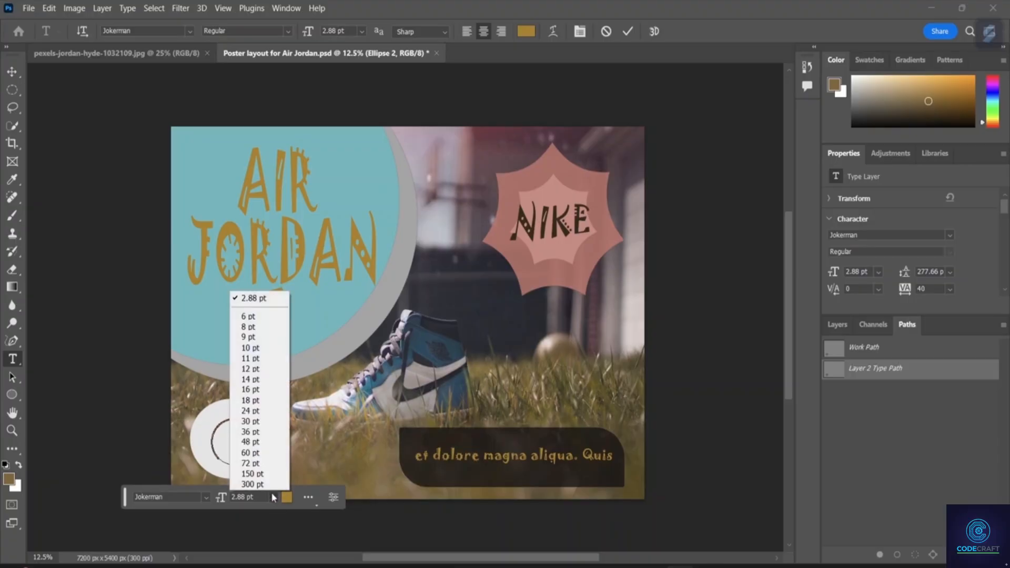
pyautogui.click(258, 327)
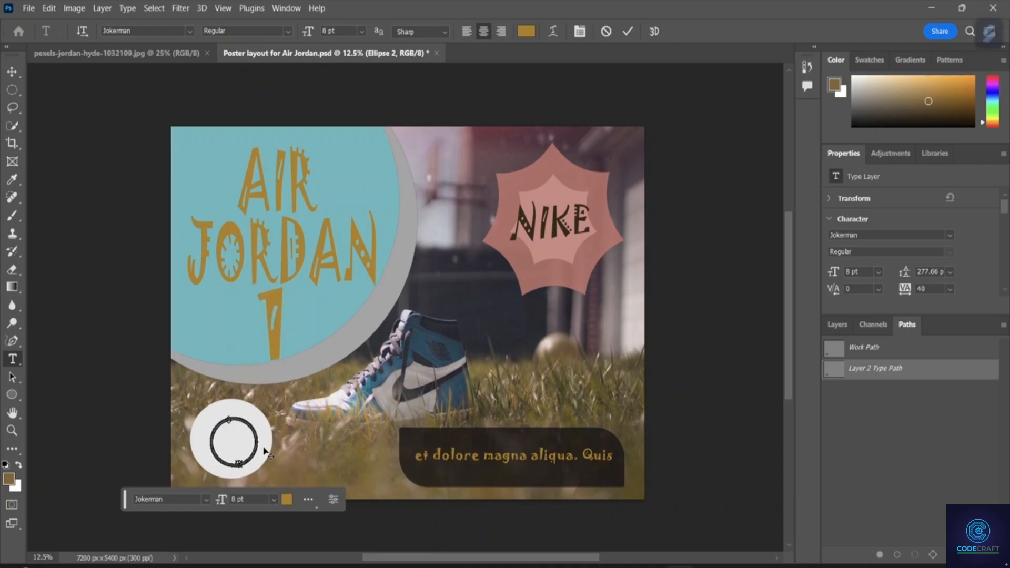
# Cut two sections of the small text running around the inner circular path in the near-white ellipse
pyautogui.moveTo(226, 419); pyautogui.dragTo(235, 474)
pyautogui.rightClick(217, 442)
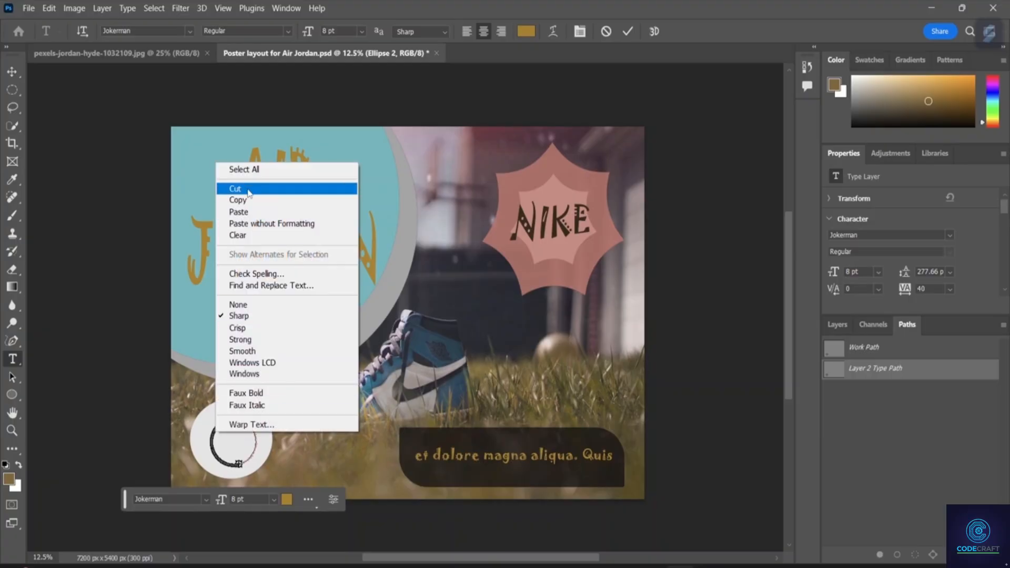
pyautogui.click(231, 189)
pyautogui.moveTo(228, 420); pyautogui.dragTo(240, 481)
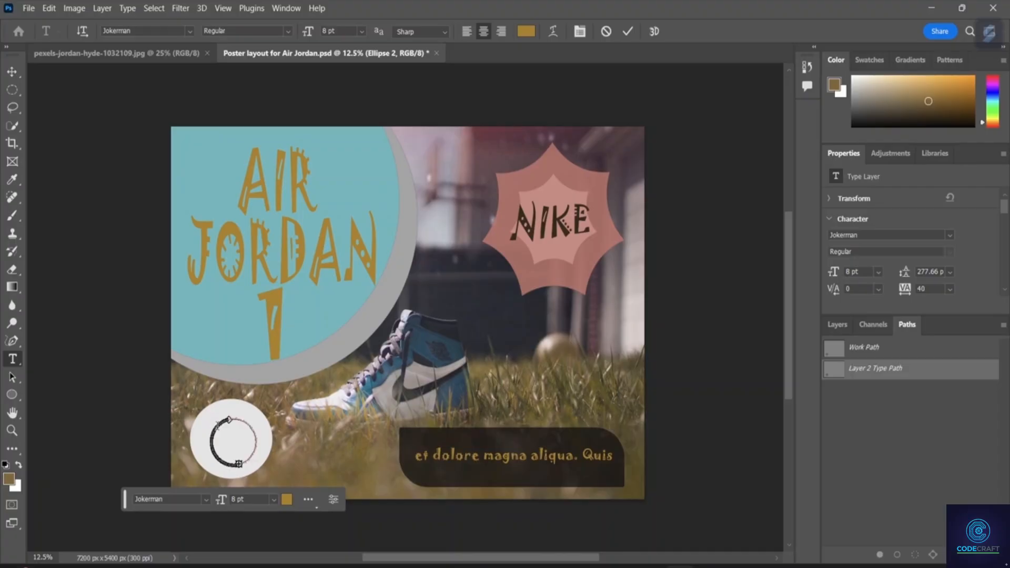
pyautogui.rightClick(215, 421)
pyautogui.click(234, 185)
# Set the text on the right-hand arc of the inner circular path to 36 pt, trying 16 pt first
pyautogui.moveTo(229, 420); pyautogui.dragTo(254, 492)
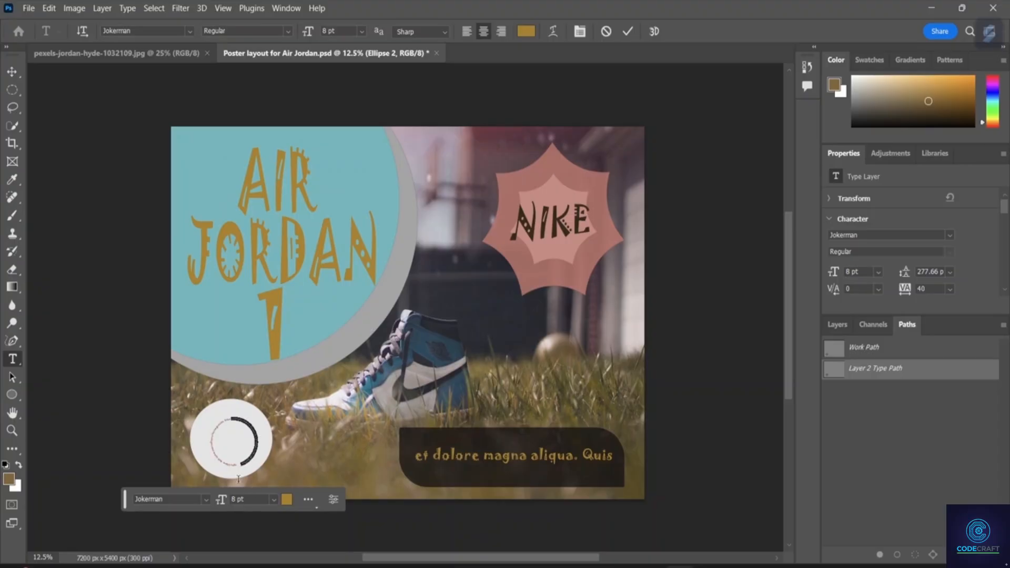
pyautogui.click(271, 500)
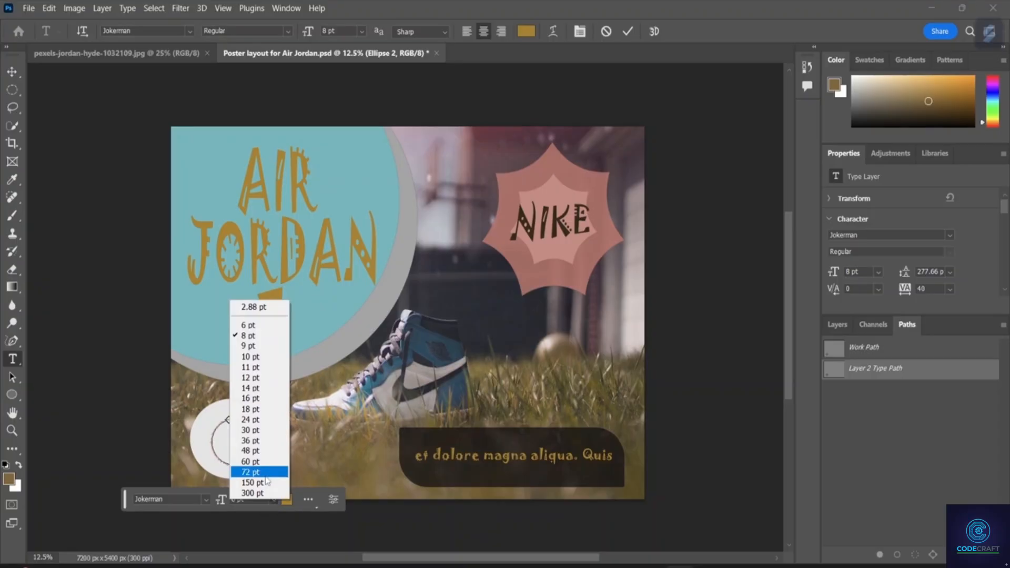
pyautogui.click(258, 409)
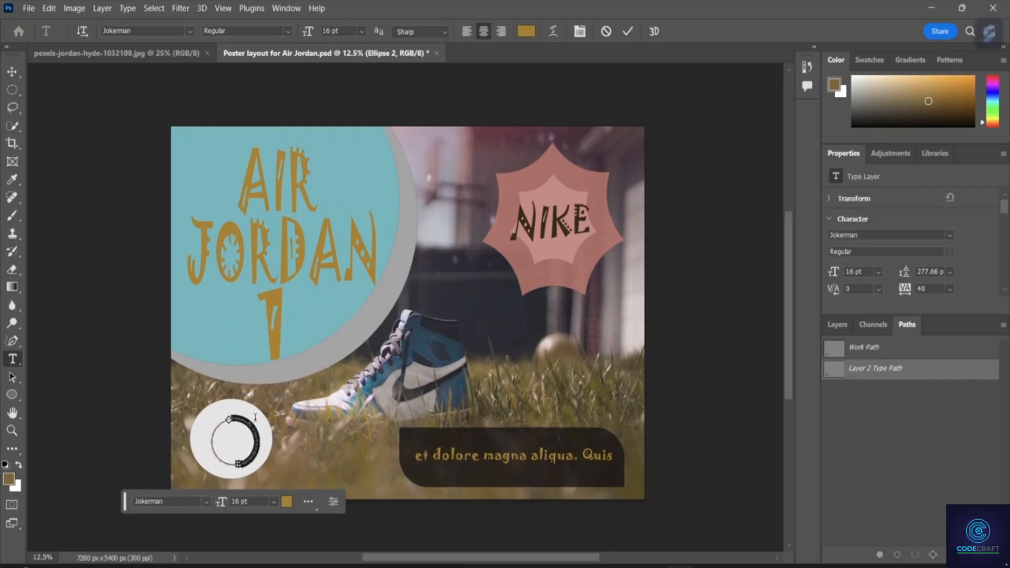
pyautogui.rightClick(258, 450)
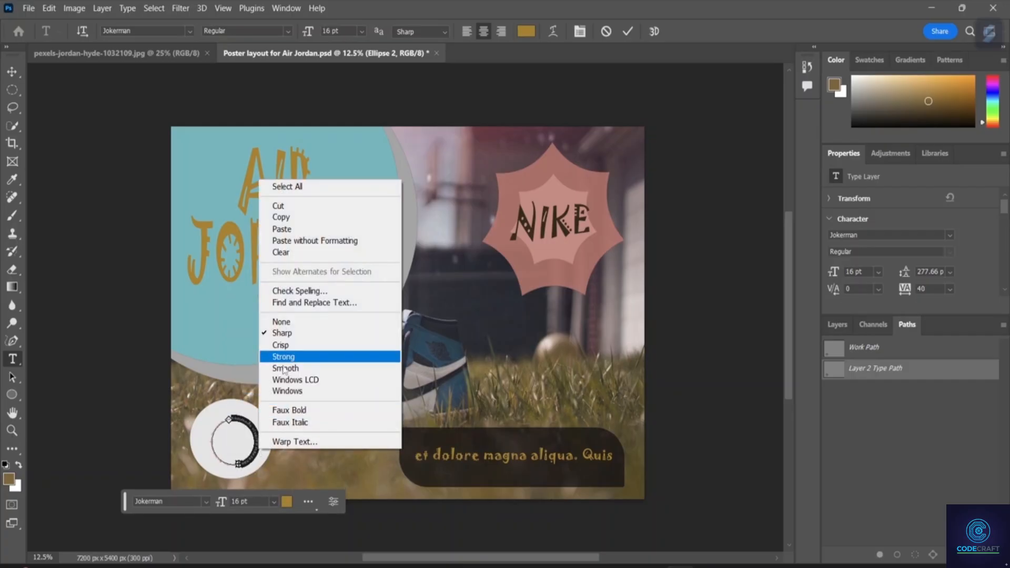
pyautogui.click(279, 500)
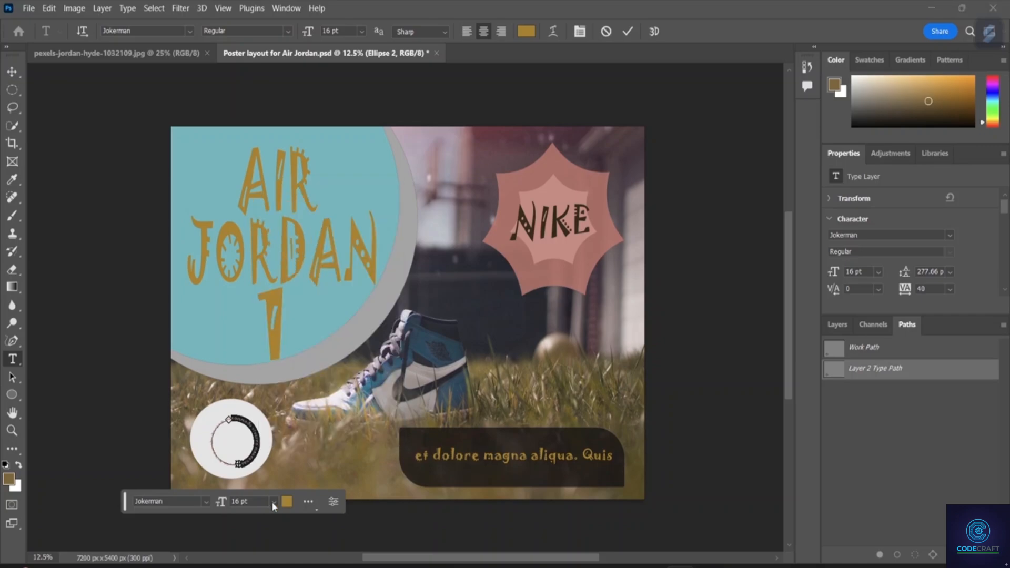
pyautogui.click(271, 501)
pyautogui.click(255, 448)
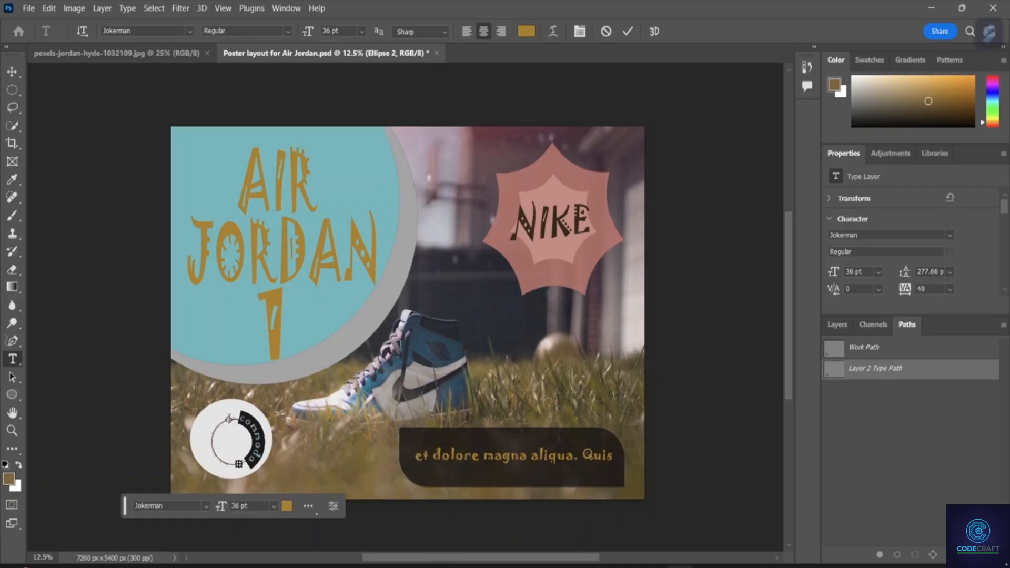
# Select the remaining 8 pt text around the inner circular path and set it to 36 pt
pyautogui.moveTo(240, 418); pyautogui.dragTo(231, 478)
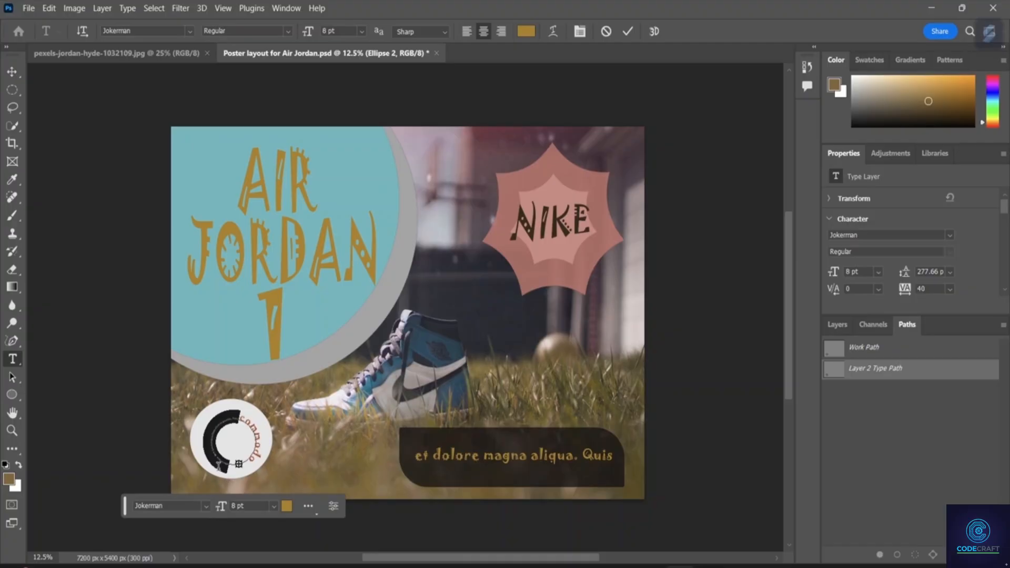
pyautogui.rightClick(210, 457)
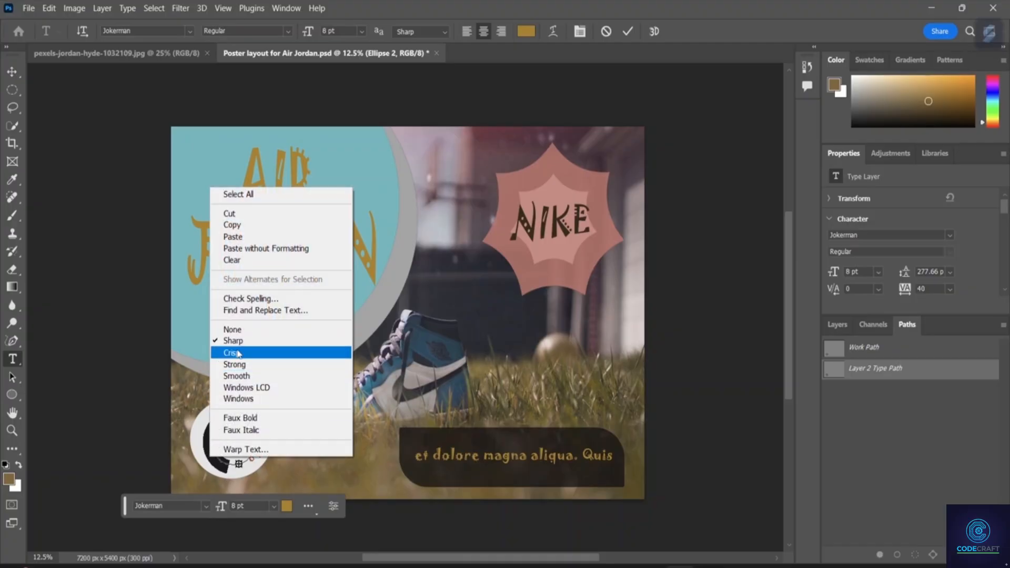
pyautogui.click(272, 506)
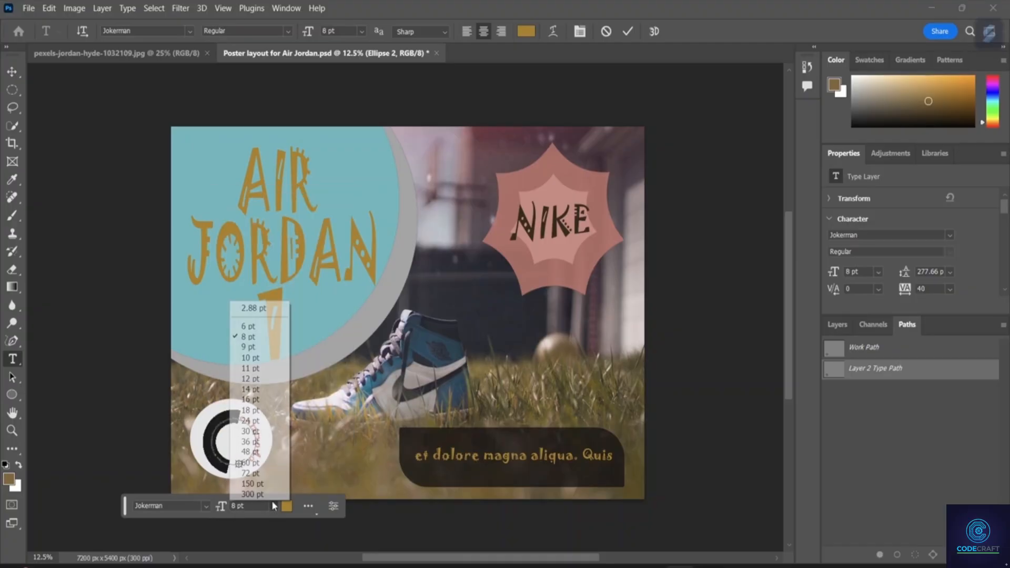
pyautogui.click(250, 442)
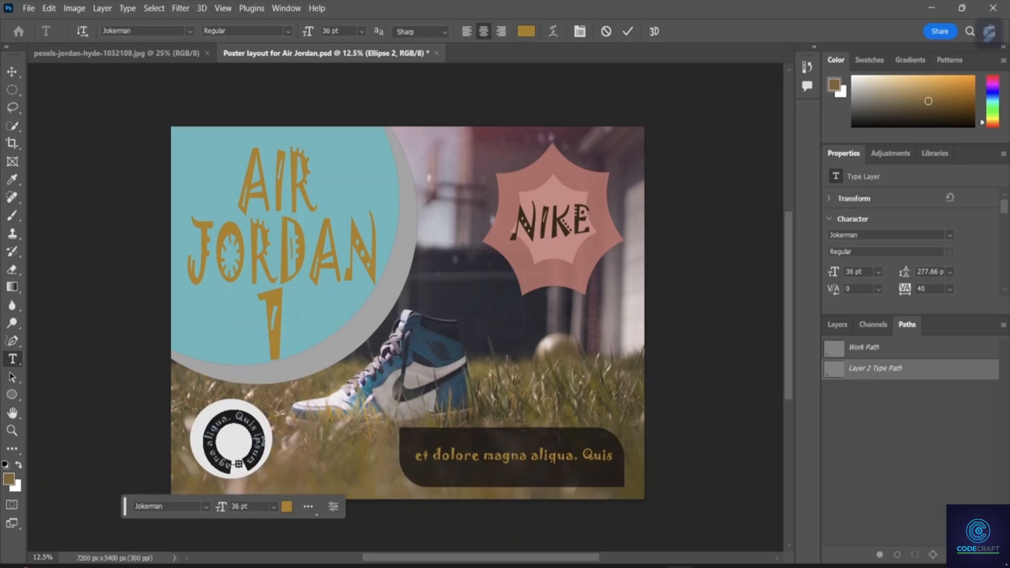
pyautogui.click(299, 469)
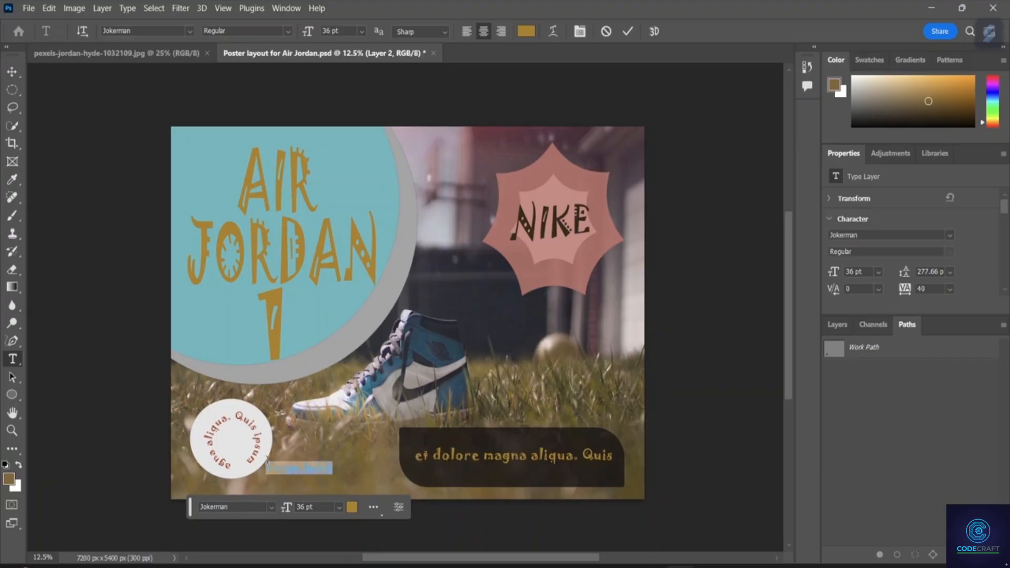
pyautogui.rightClick(295, 469)
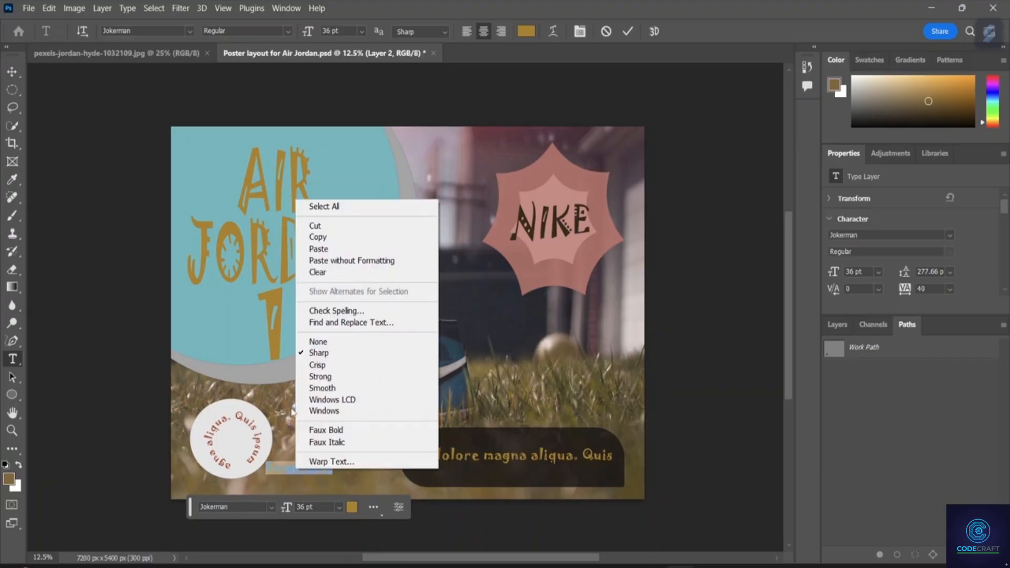
pyautogui.click(361, 225)
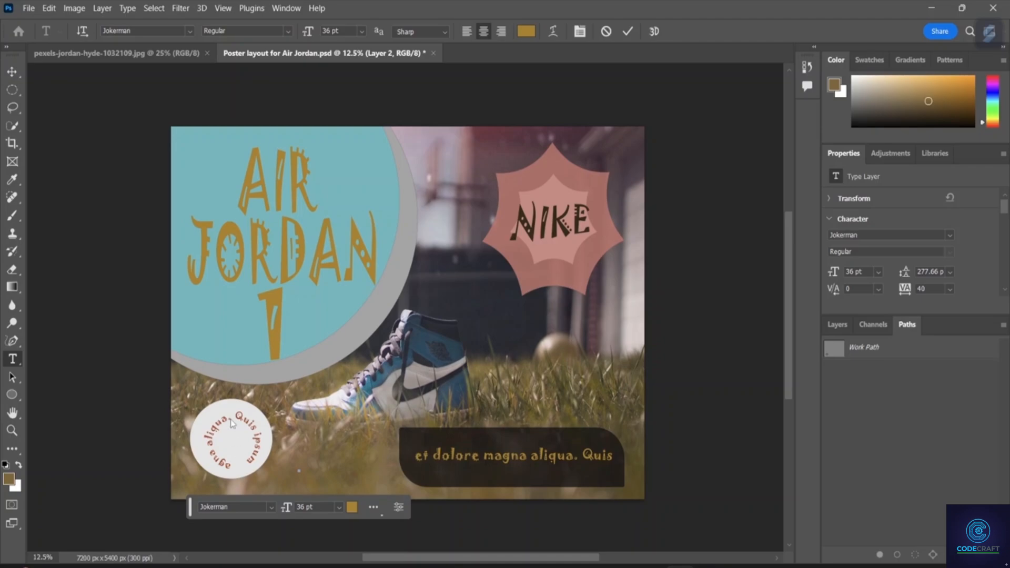
# Try to rotate the circular text in the near-white ellipse by about -48° with Transform Path's Rotate
pyautogui.click(244, 412)
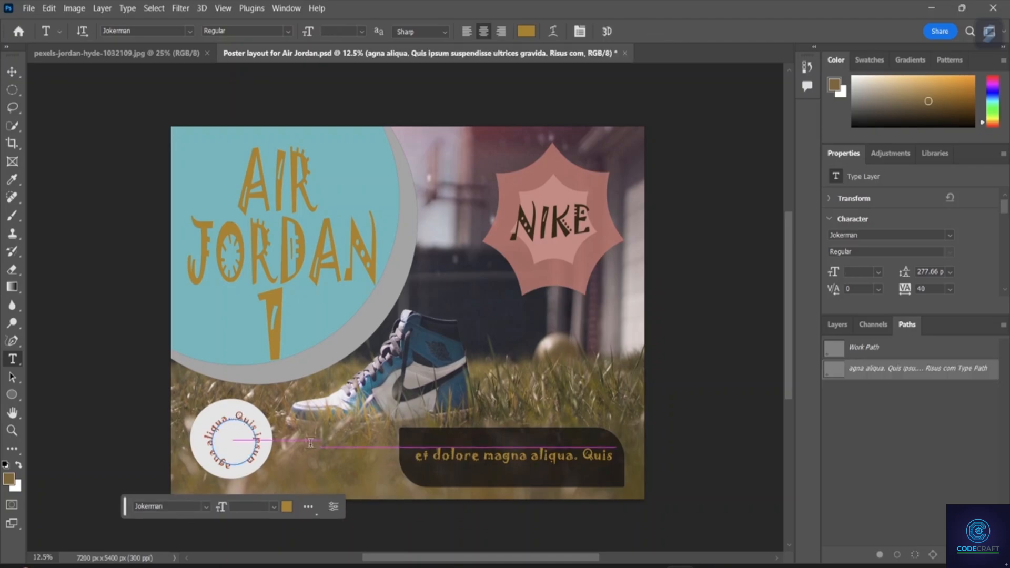
pyautogui.click(243, 429)
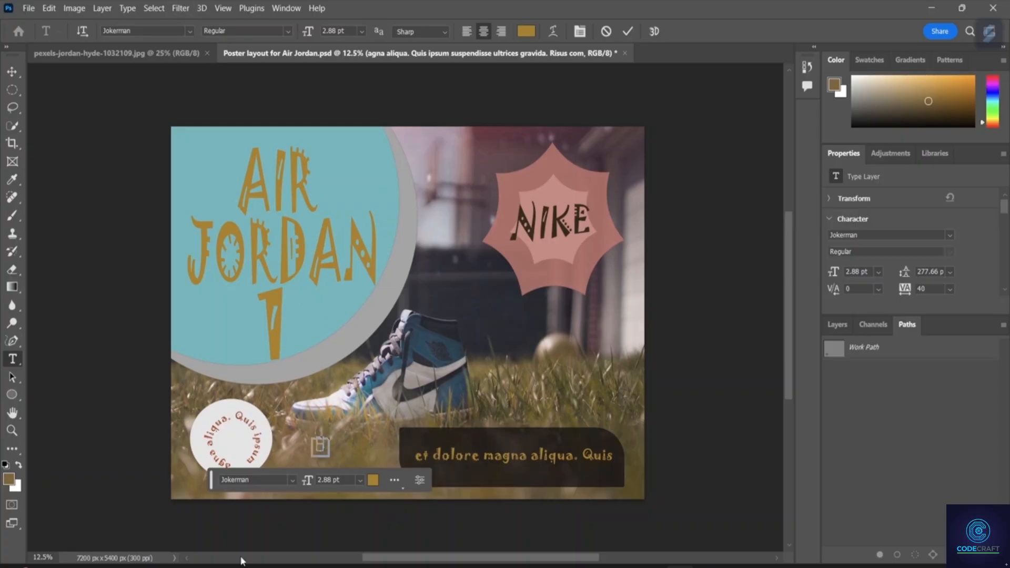
pyautogui.click(103, 8)
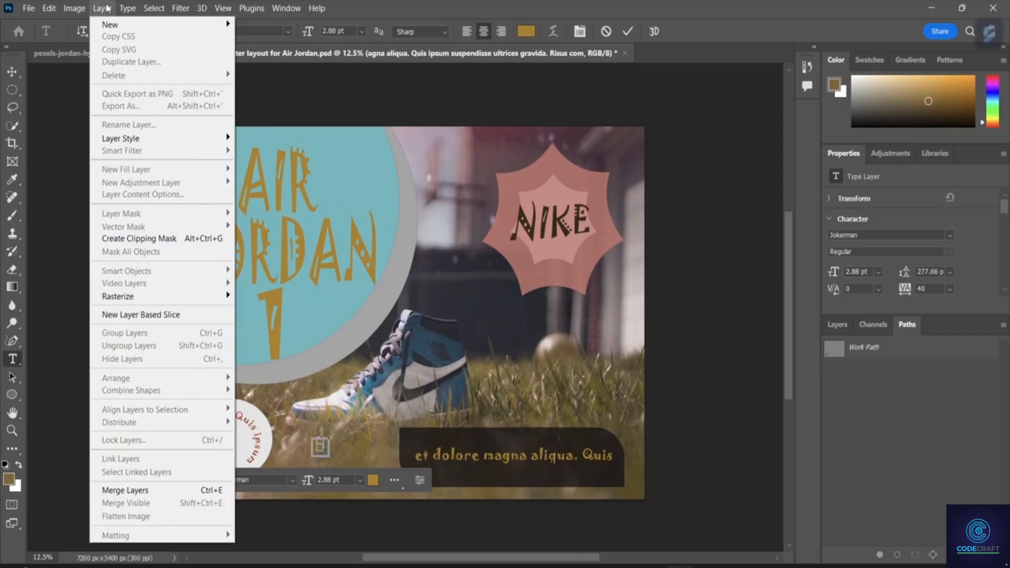
pyautogui.click(107, 8)
pyautogui.click(48, 8)
pyautogui.click(49, 8)
pyautogui.click(47, 8)
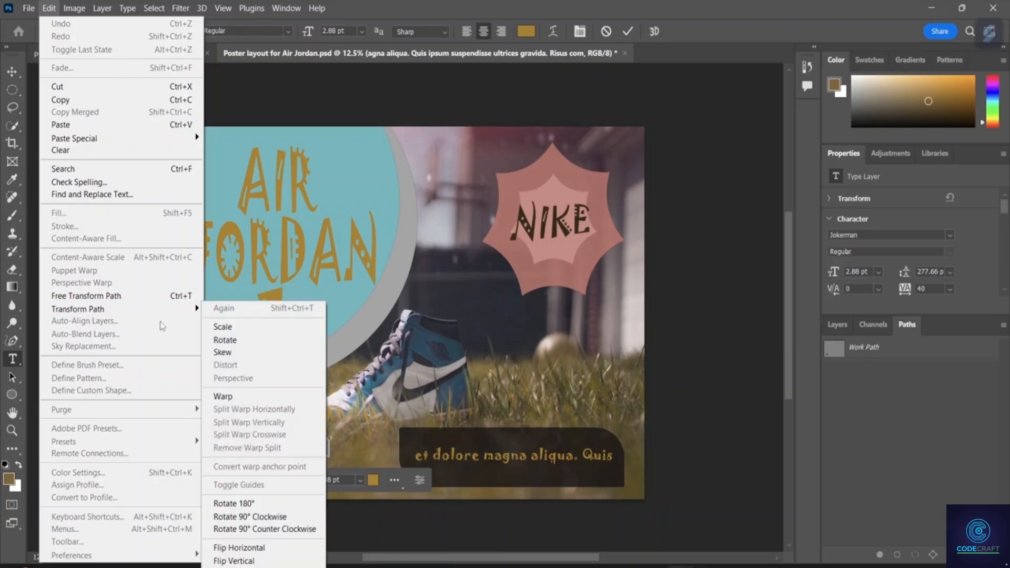
pyautogui.moveTo(152, 310)
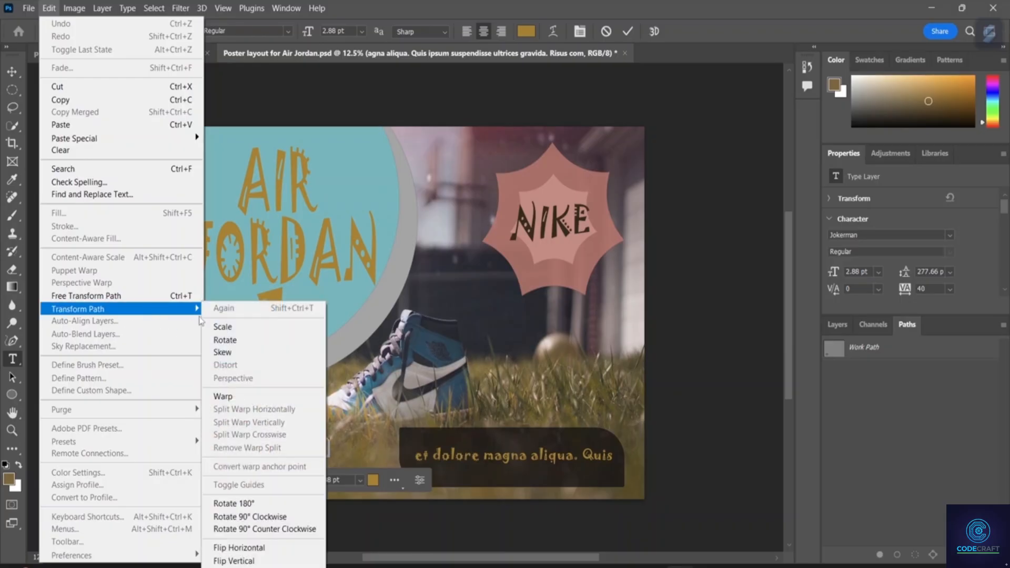
pyautogui.click(224, 340)
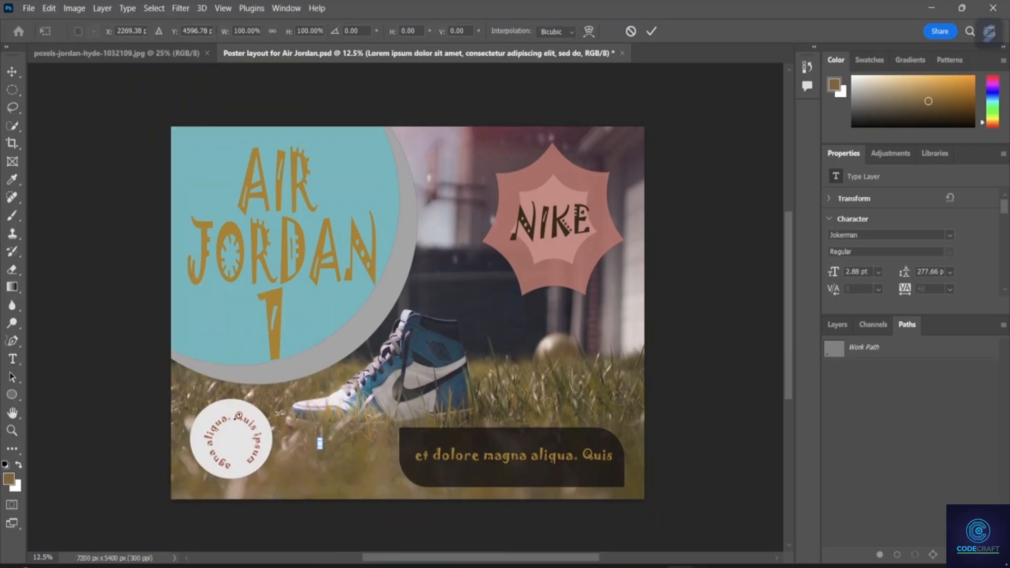
pyautogui.moveTo(252, 415); pyautogui.dragTo(249, 468)
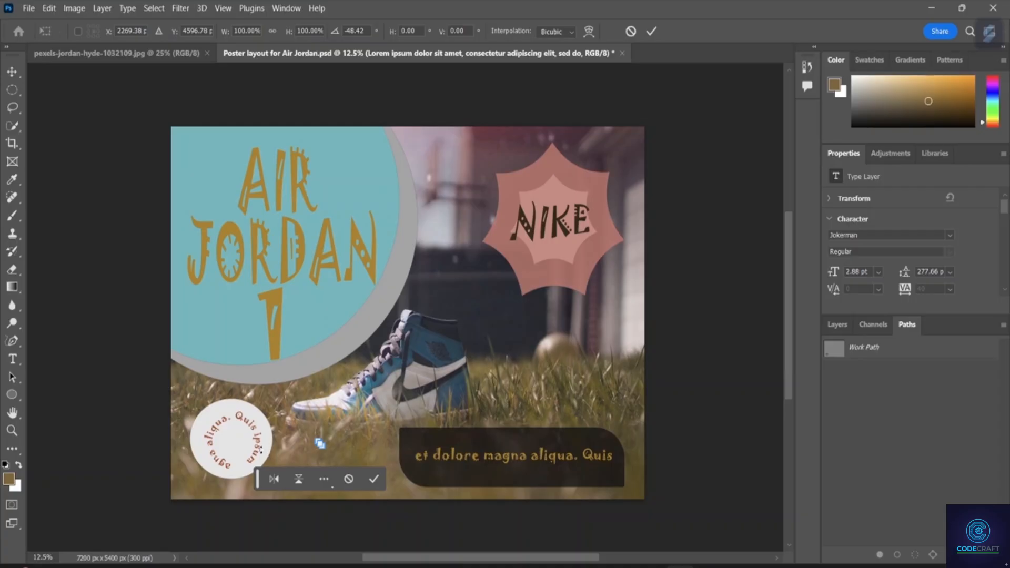
# Draw an ellipse path about 961 by 1034 px at about X 2009, Y 4026 px in the grass beside the near-white ellipse
pyautogui.click(12, 395)
pyautogui.rightClick(15, 397)
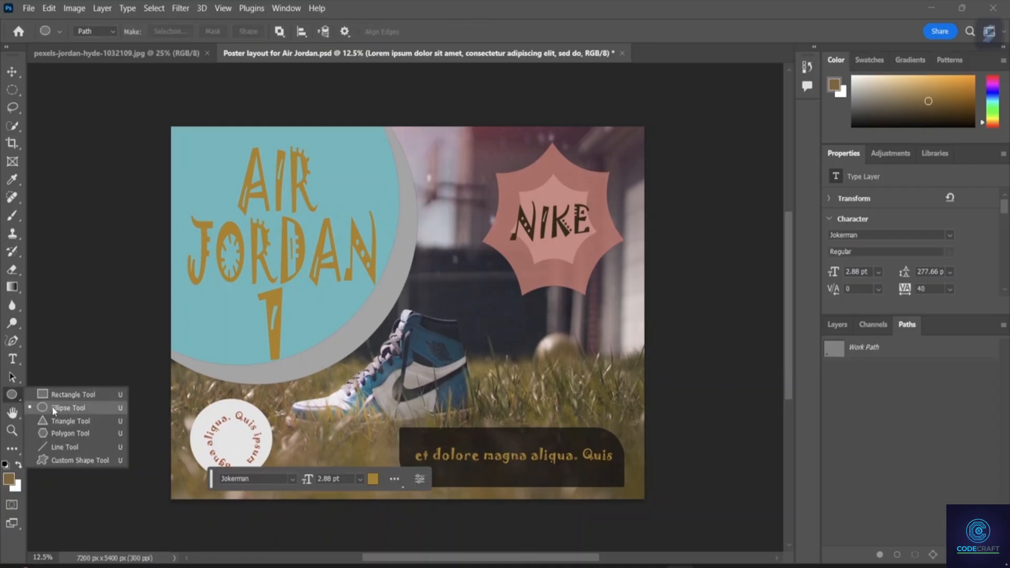
pyautogui.click(67, 407)
pyautogui.moveTo(310, 417)
pyautogui.mouseDown()
pyautogui.moveTo(360, 452)
pyautogui.moveTo(366, 470)
pyautogui.mouseUp()
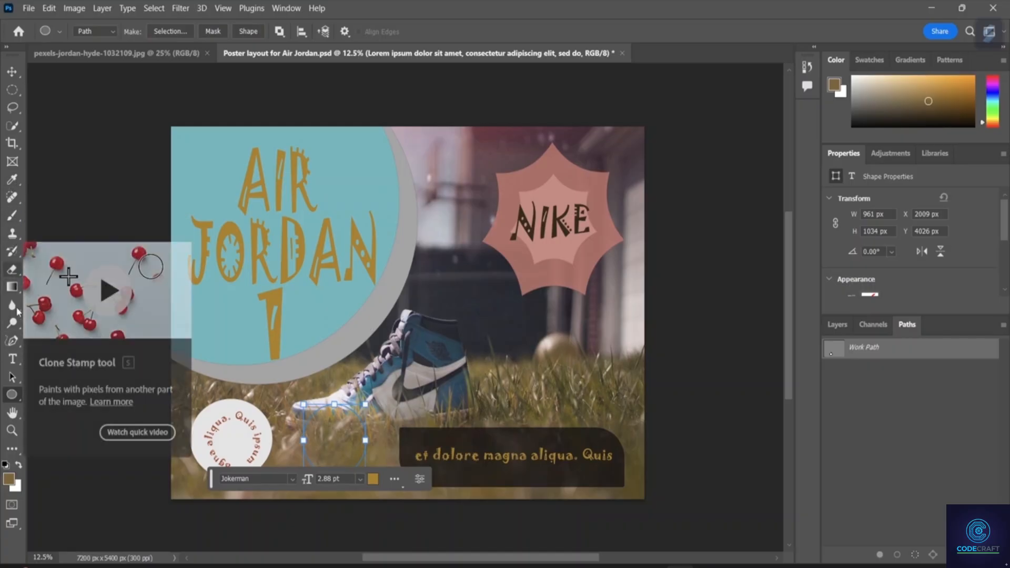
# Place horizontal type along the new ellipse path and set it to 60 pt
pyautogui.click(14, 362)
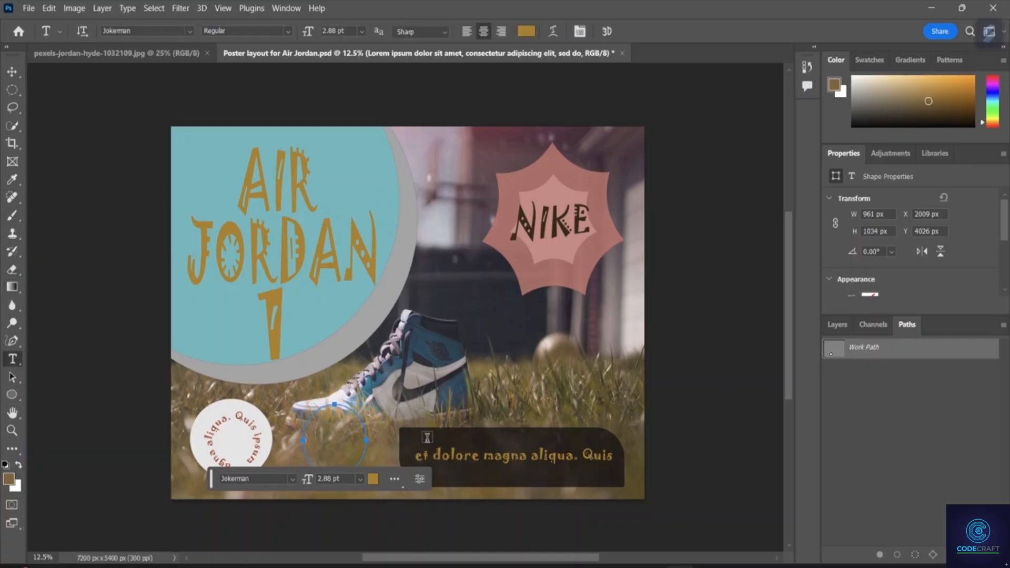
pyautogui.click(335, 404)
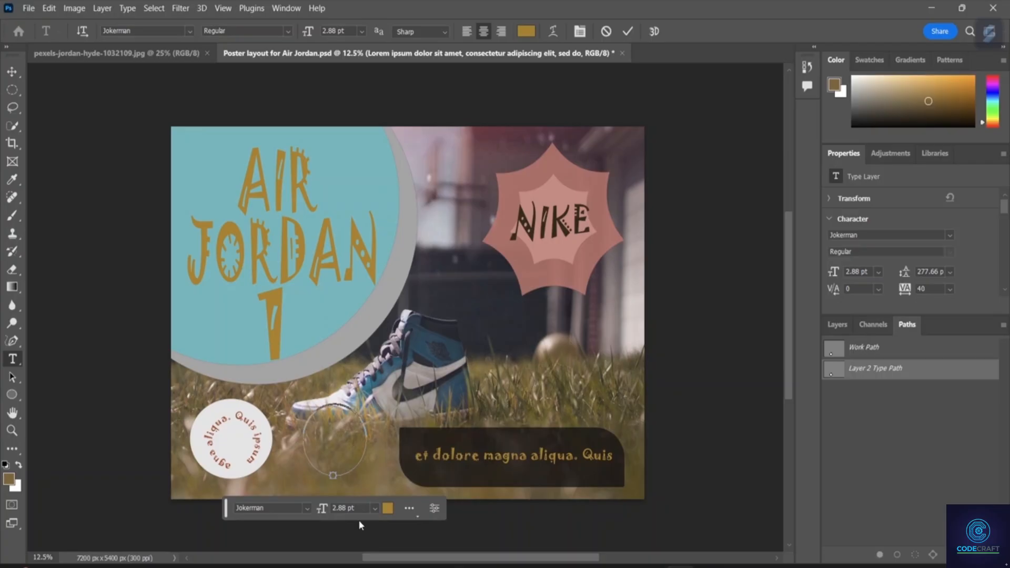
pyautogui.click(376, 514)
pyautogui.click(368, 465)
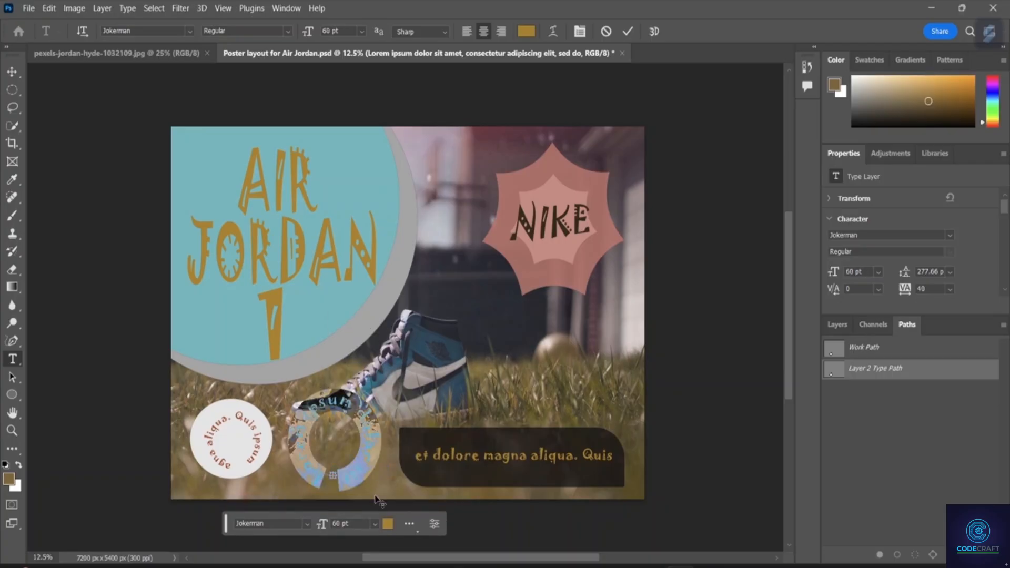
pyautogui.click(465, 530)
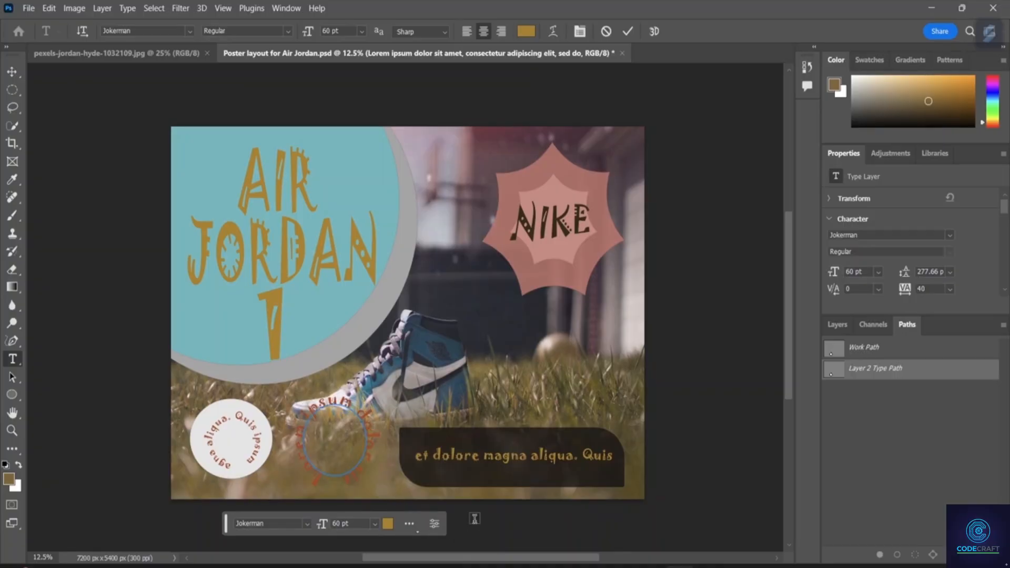
# Select the text around the new ellipse path and recolor it blue, hex 2517ae
pyautogui.moveTo(323, 479); pyautogui.dragTo(340, 495)
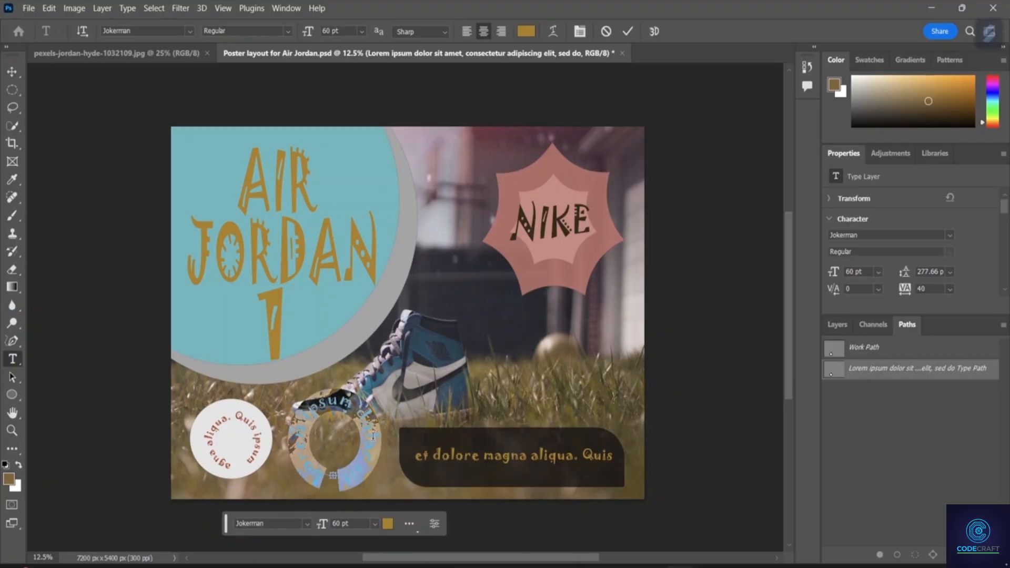
pyautogui.click(386, 525)
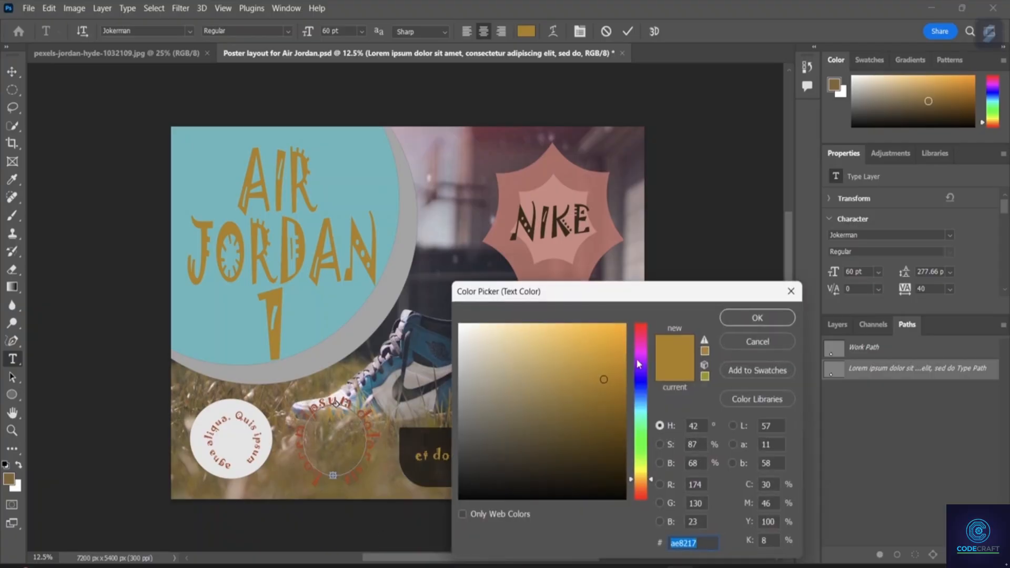
pyautogui.click(643, 335)
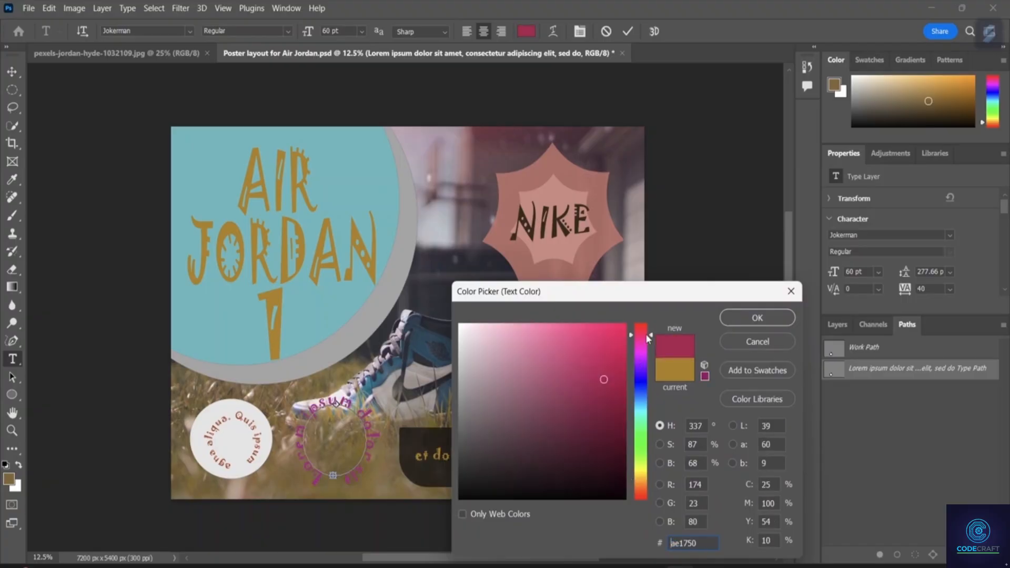
pyautogui.click(641, 379)
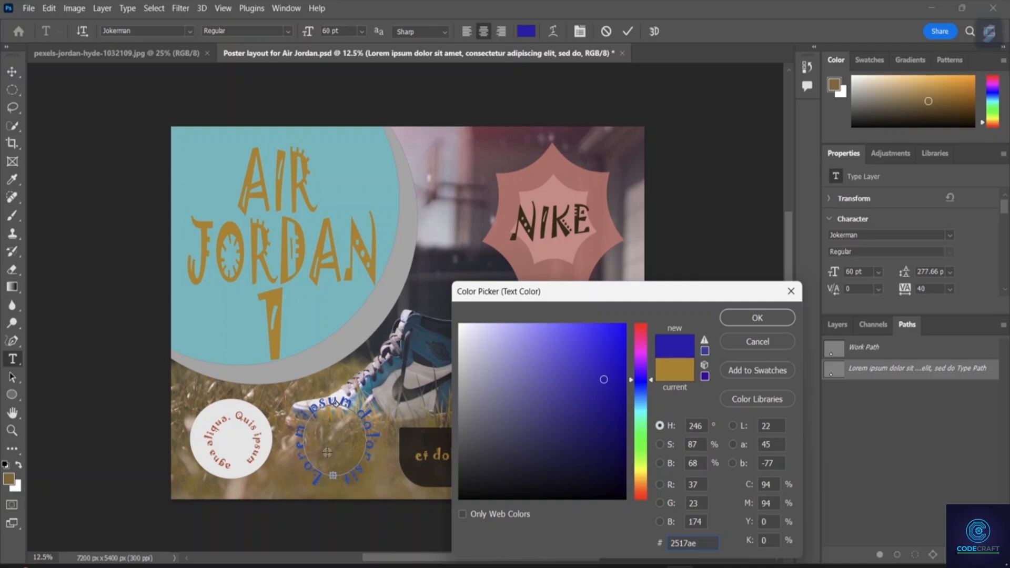
pyautogui.click(757, 318)
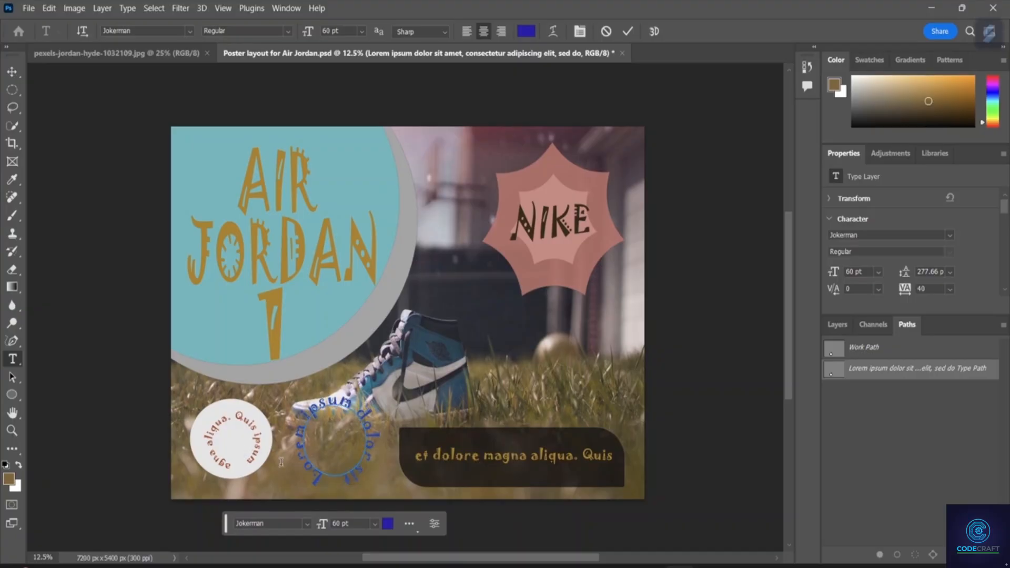
# Clear the opening words "Lorem ipsum dolor sit amet, consectetur" from the text around the ellipse in the grass
pyautogui.click(254, 454)
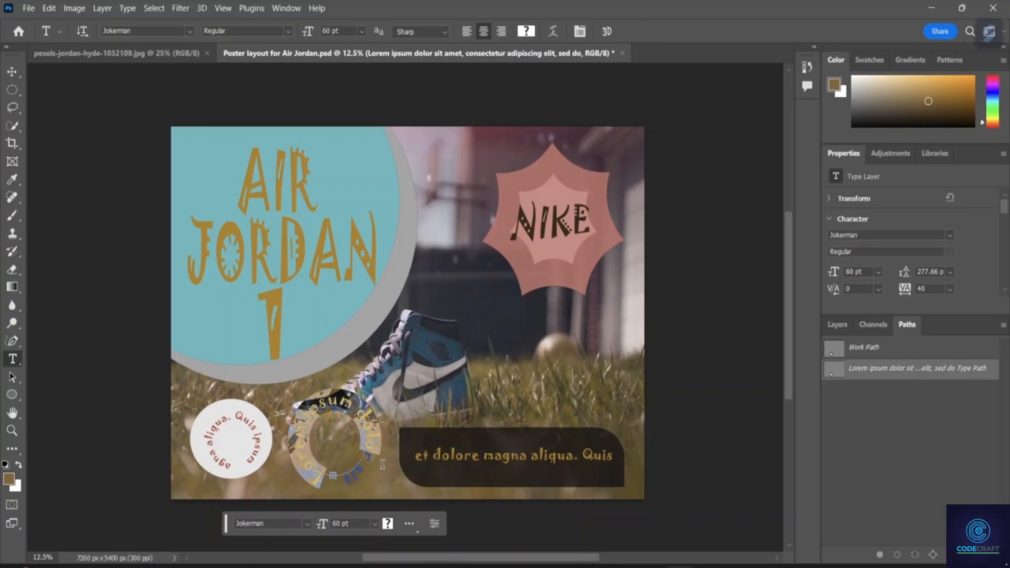
pyautogui.moveTo(328, 501); pyautogui.dragTo(355, 477)
pyautogui.rightClick(354, 477)
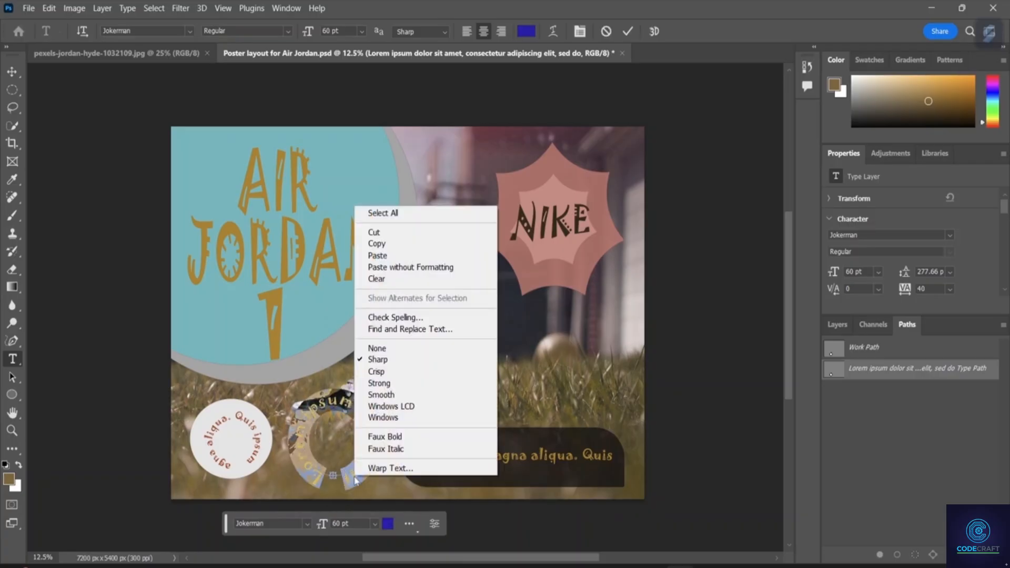
pyautogui.click(395, 232)
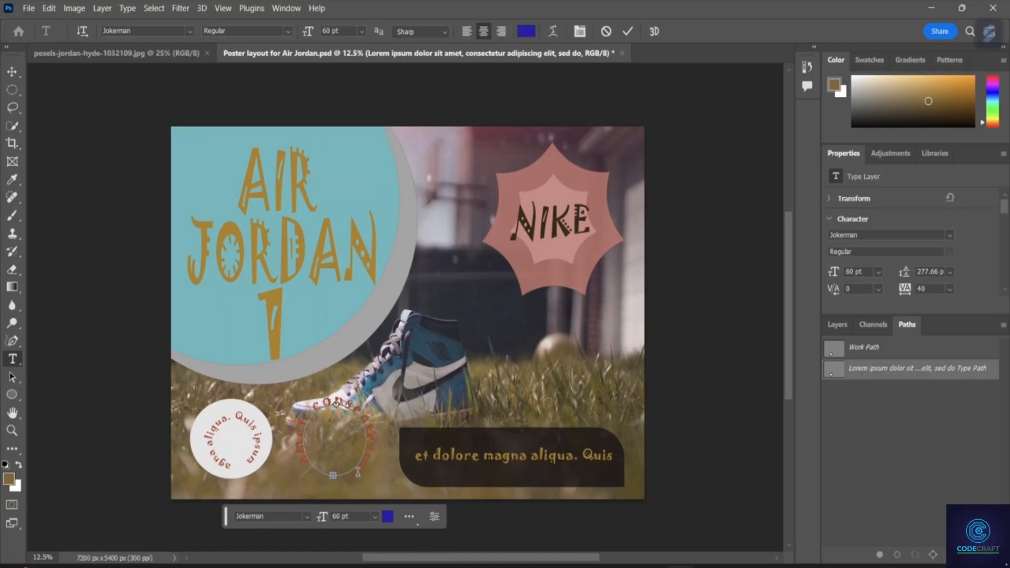
pyautogui.moveTo(357, 473); pyautogui.dragTo(265, 513)
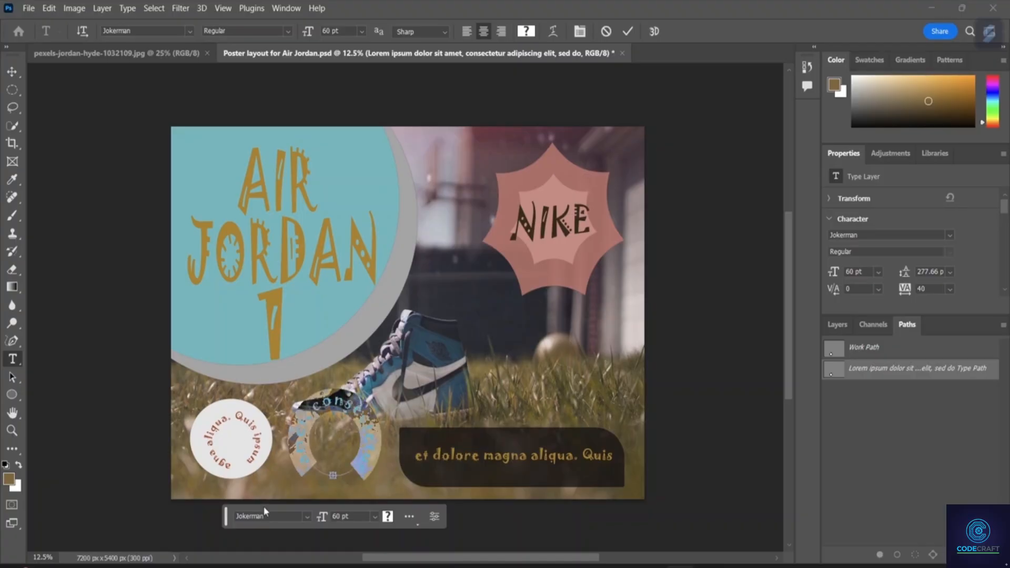
pyautogui.rightClick(299, 435)
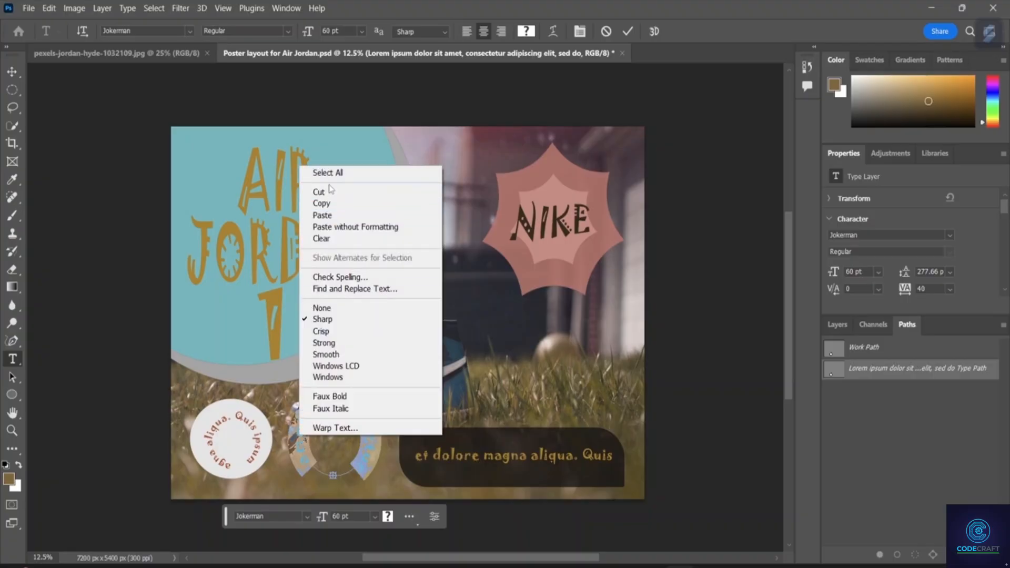
pyautogui.click(345, 227)
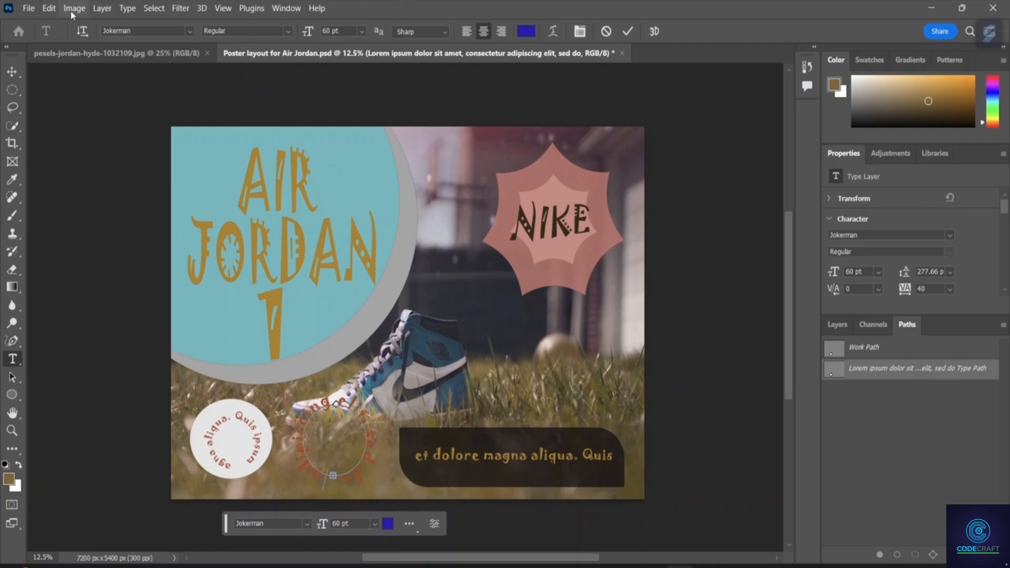
pyautogui.click(94, 9)
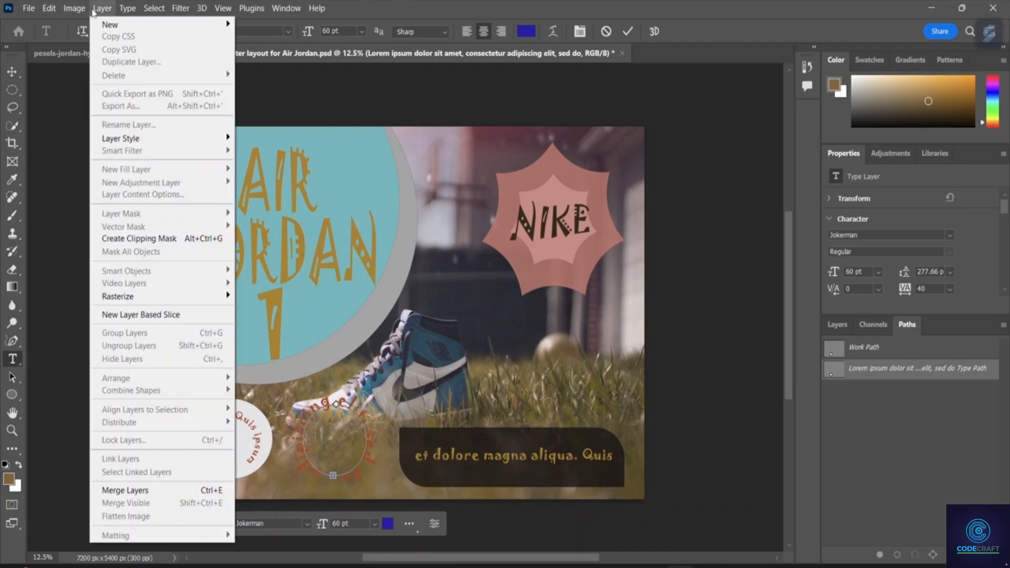
pyautogui.click(94, 9)
pyautogui.click(79, 9)
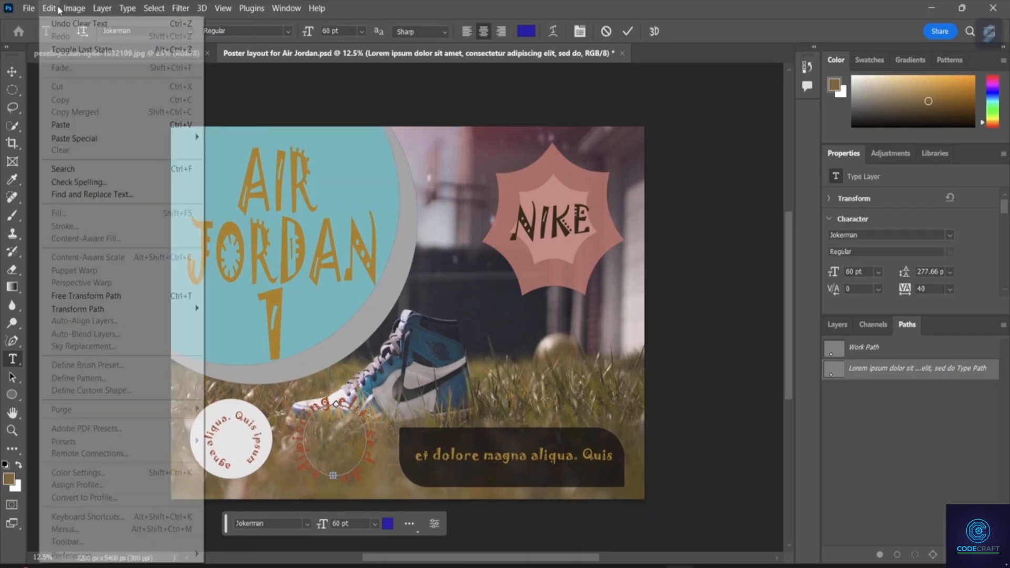
pyautogui.moveTo(147, 15)
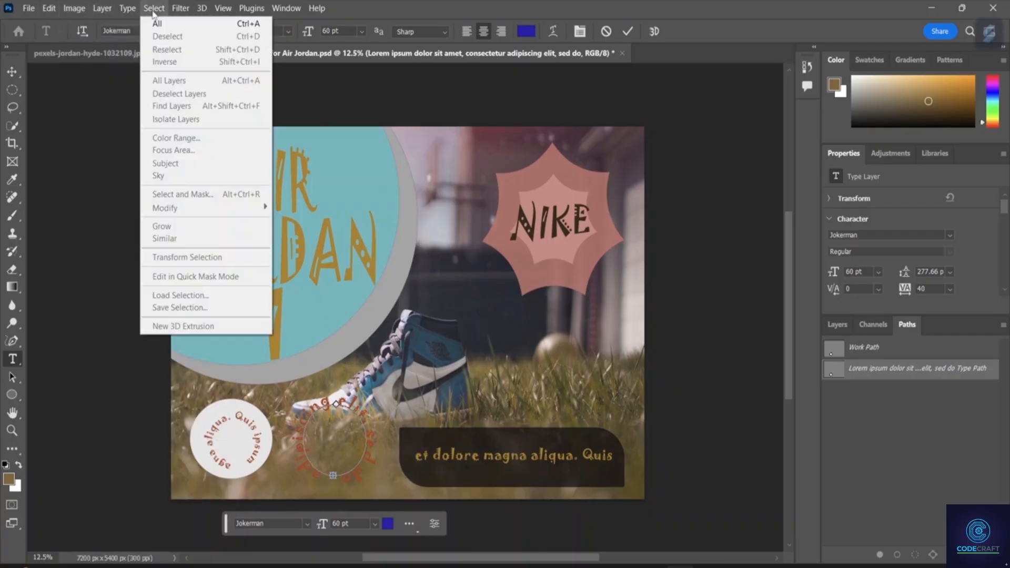
pyautogui.moveTo(179, 13)
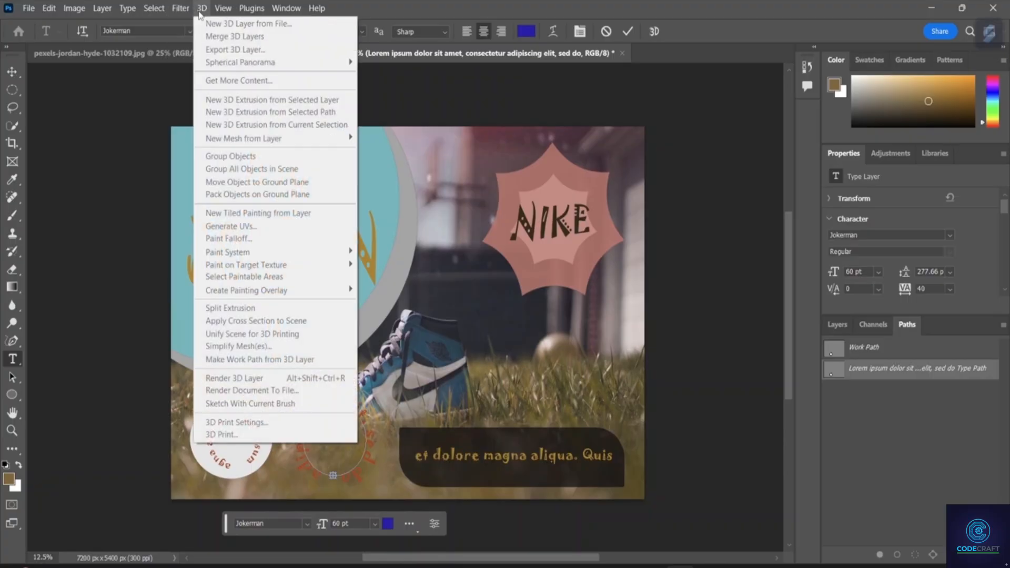
pyautogui.moveTo(218, 14)
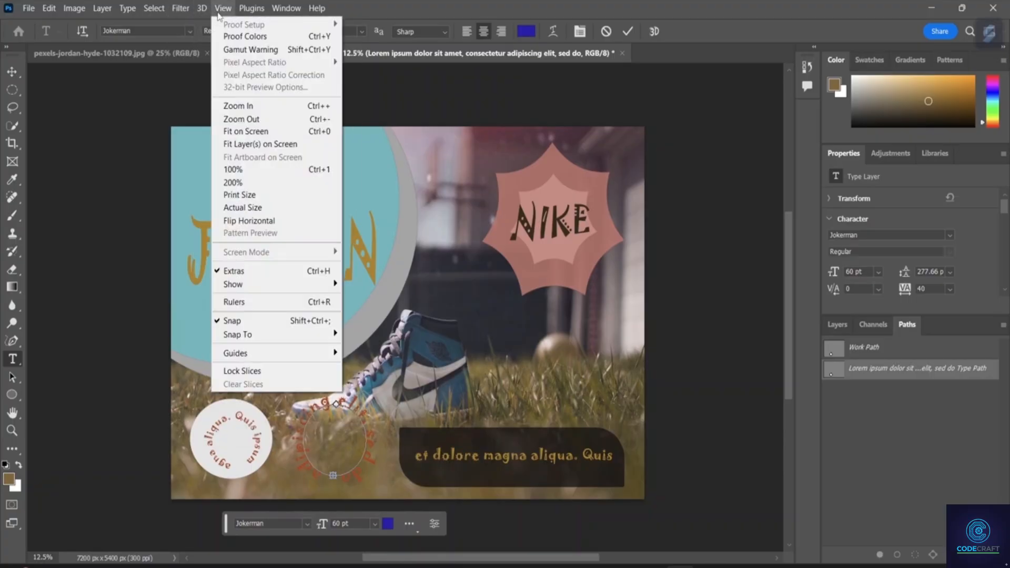
pyautogui.click(218, 13)
pyautogui.click(218, 12)
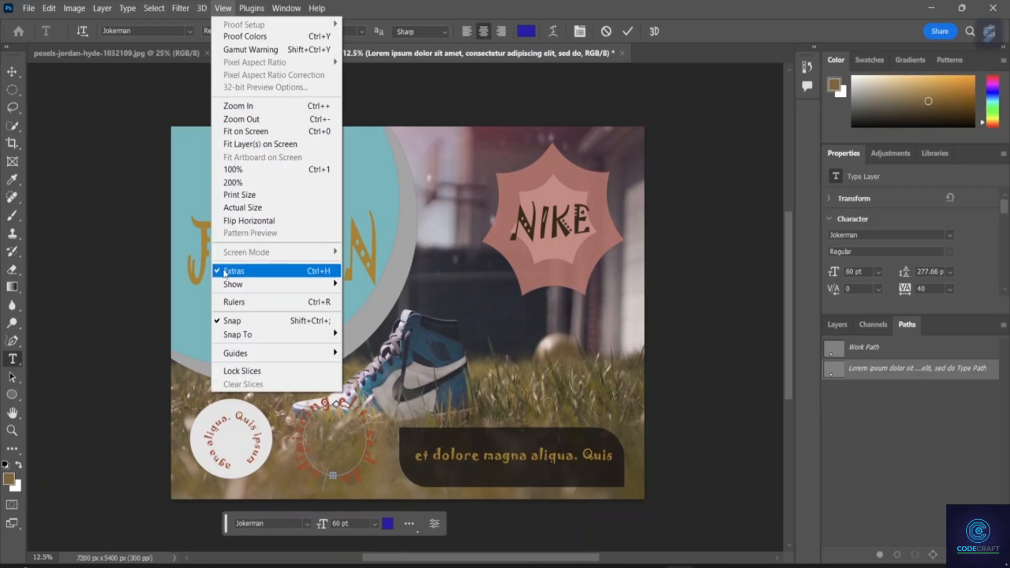
pyautogui.click(232, 320)
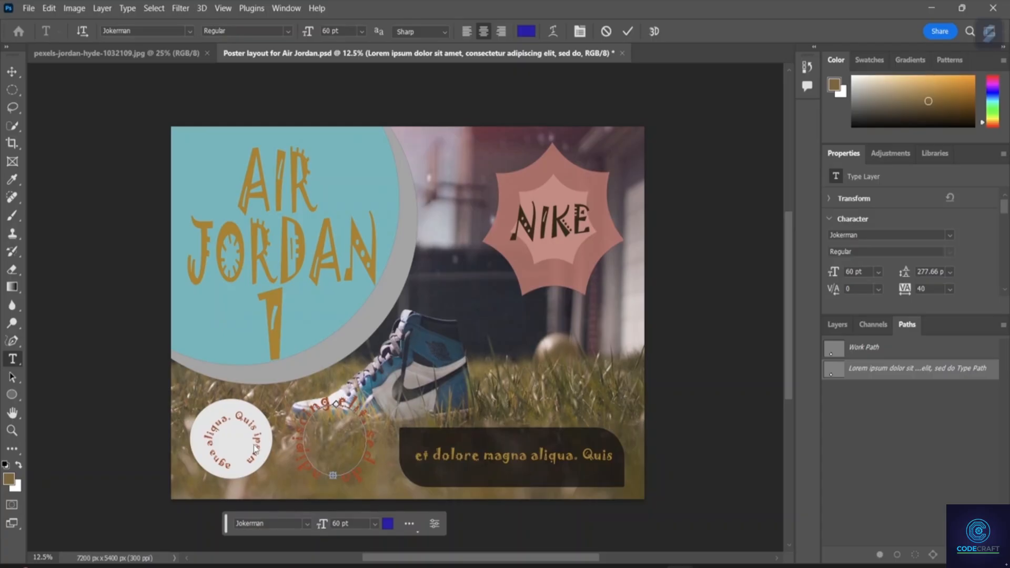
# Commit the text edit, then nudge the circular text inside the near-white ellipse slightly up and to the left
pyautogui.hotkey('ctrl', 'Return')
pyautogui.click(5, 74)
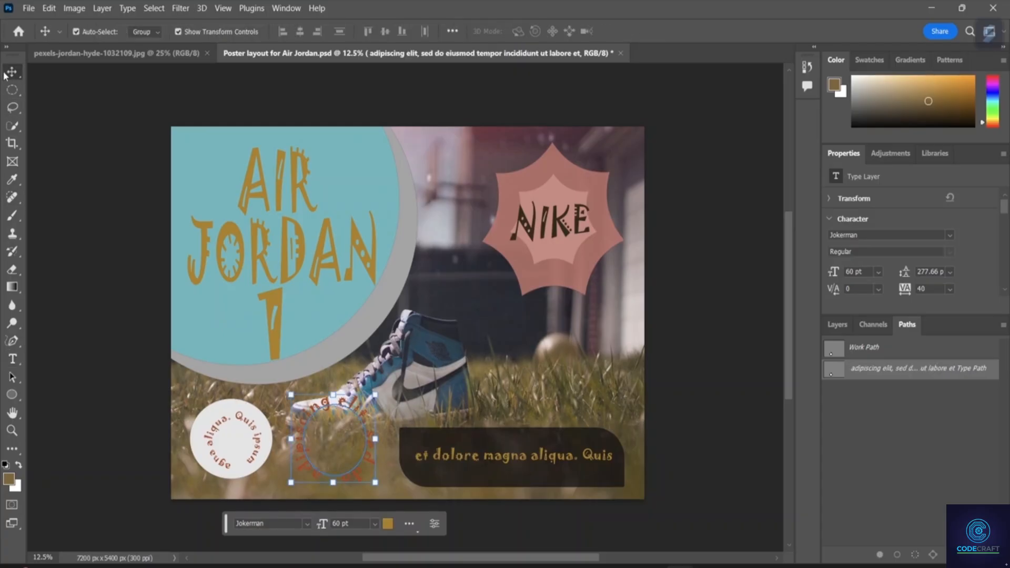
pyautogui.click(228, 415)
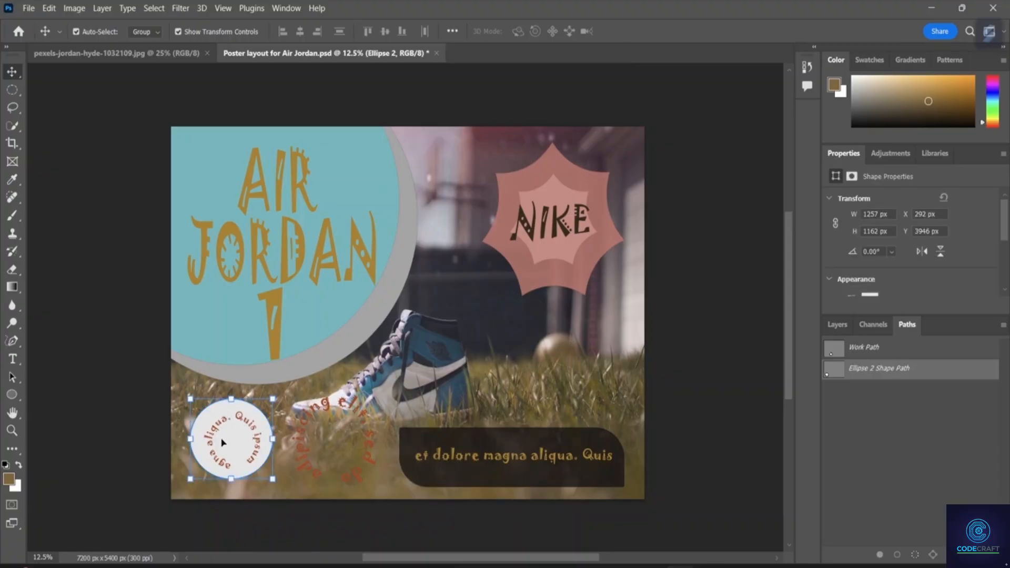
pyautogui.click(228, 465)
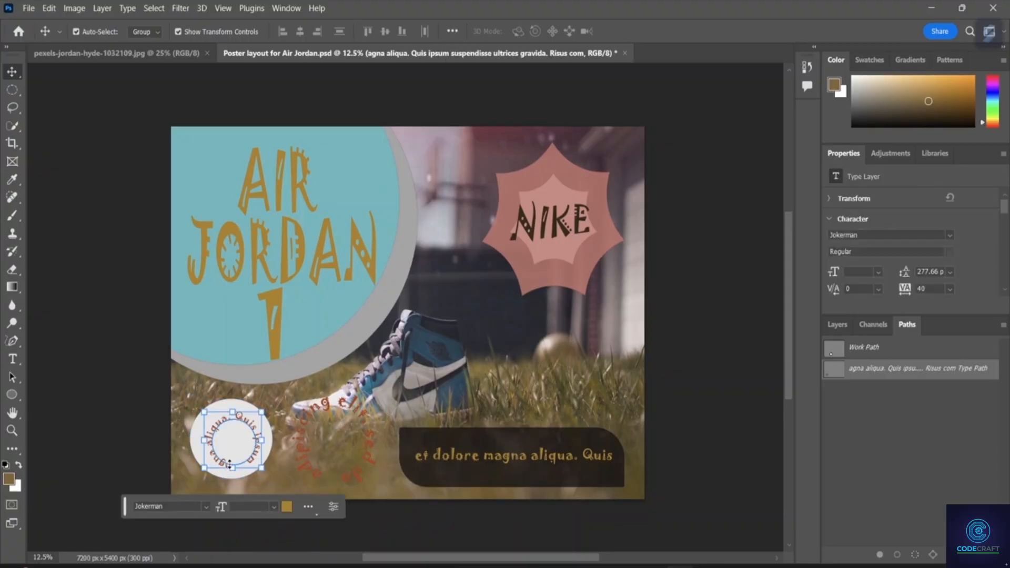
pyautogui.moveTo(239, 434); pyautogui.dragTo(236, 432)
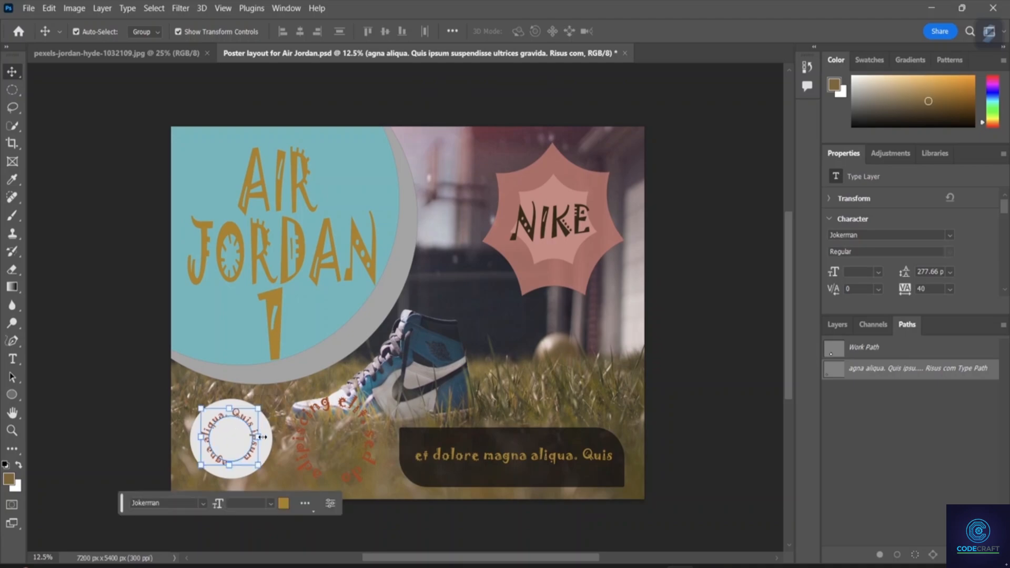
pyautogui.click(287, 473)
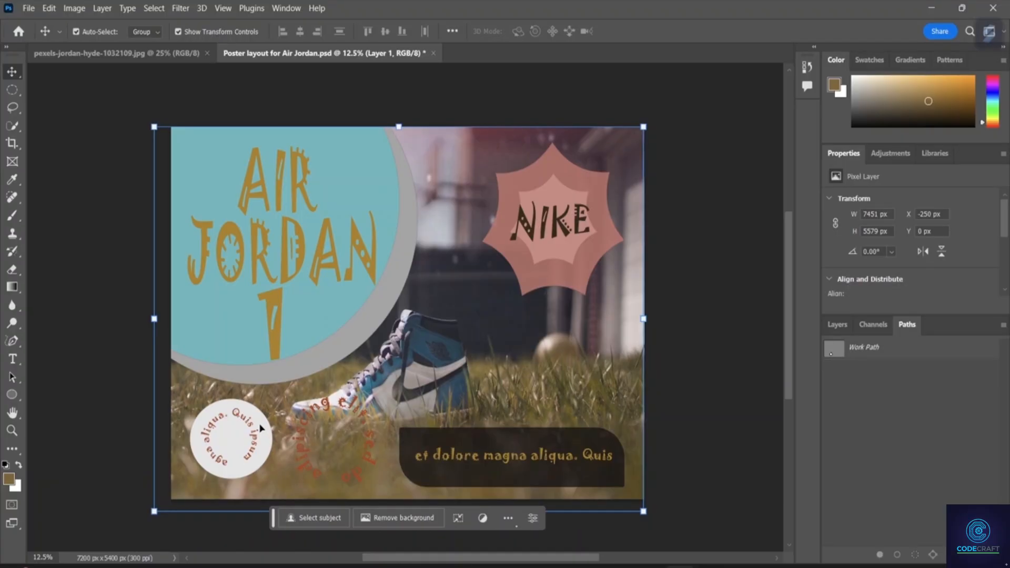
# Select the words "Quis ipsum" in the near-white ellipse's circular text and set their font to Acumin Variable Concept
pyautogui.click(12, 358)
pyautogui.moveTo(245, 461); pyautogui.dragTo(233, 402)
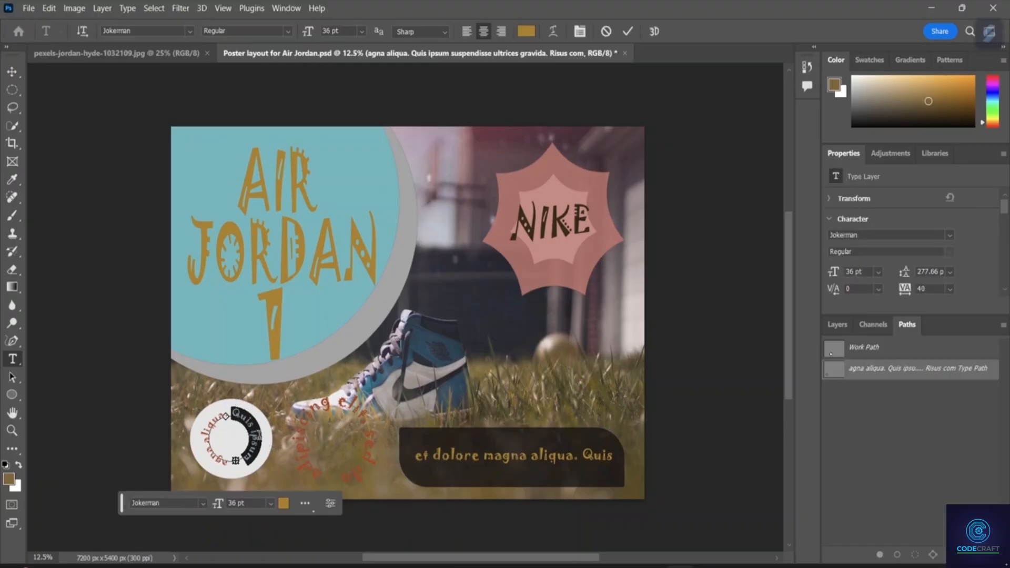
pyautogui.click(203, 504)
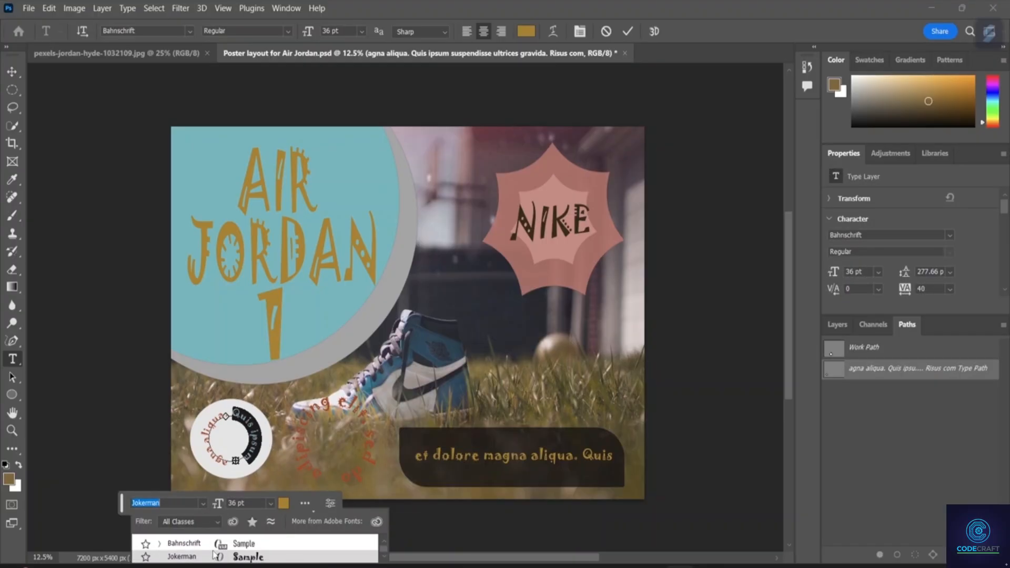
pyautogui.scroll(-1, 213, 551)
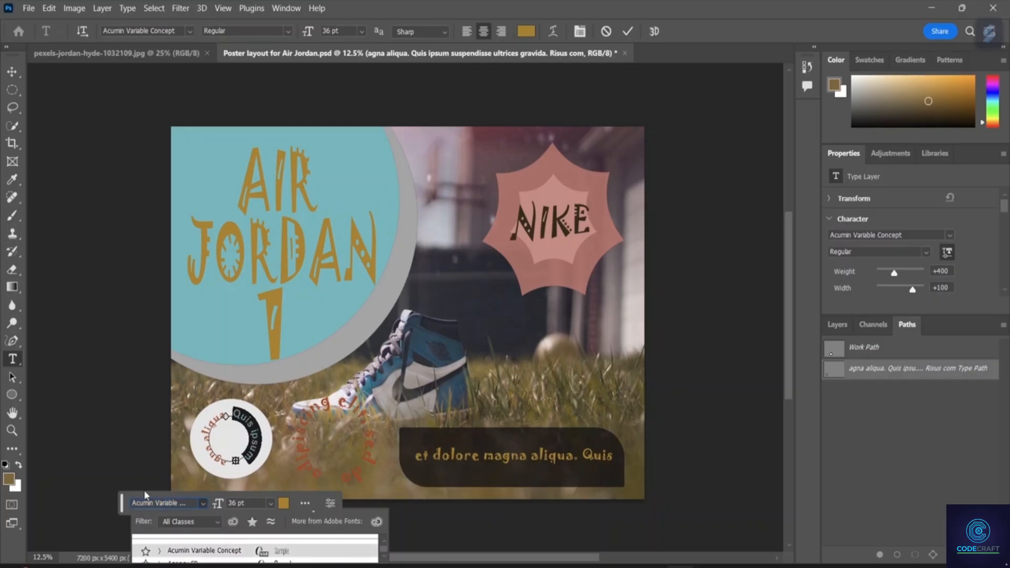
pyautogui.click(136, 465)
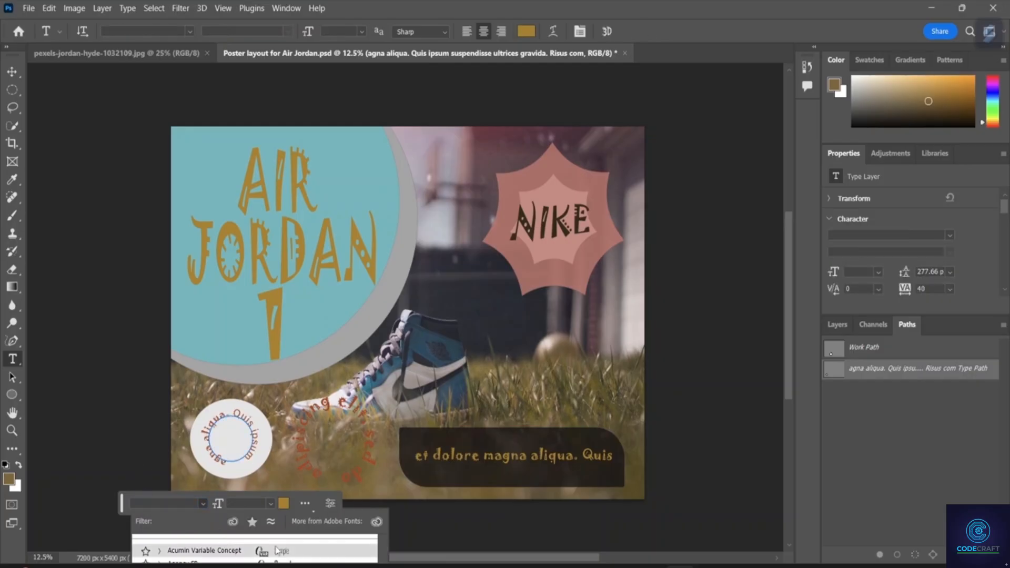
# Set the font of the words "Quis ipsum" in the near-white ellipse's circular text to Bauhaus 93
pyautogui.scroll(-3, 277, 554)
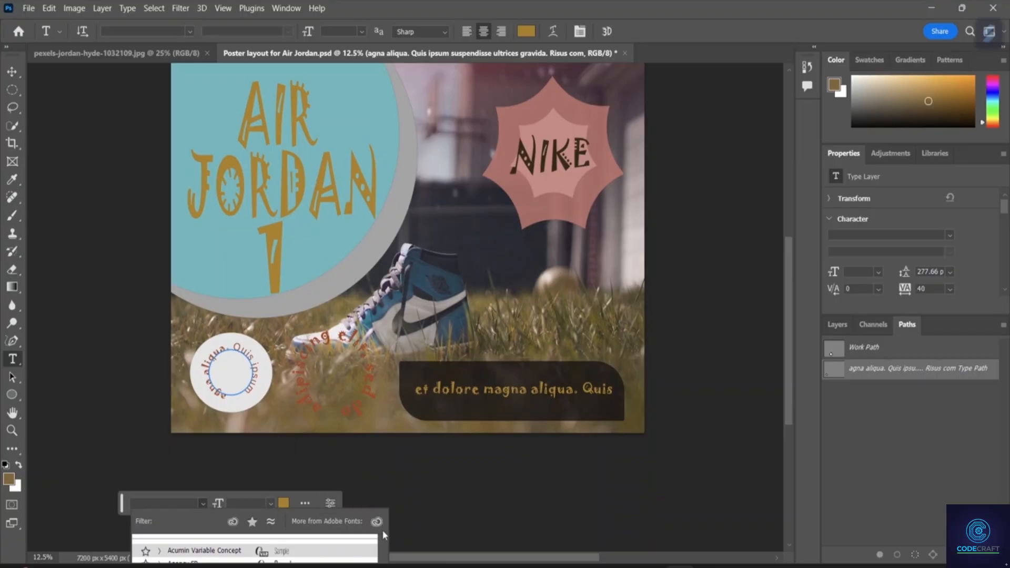
pyautogui.scroll(-2, 310, 551)
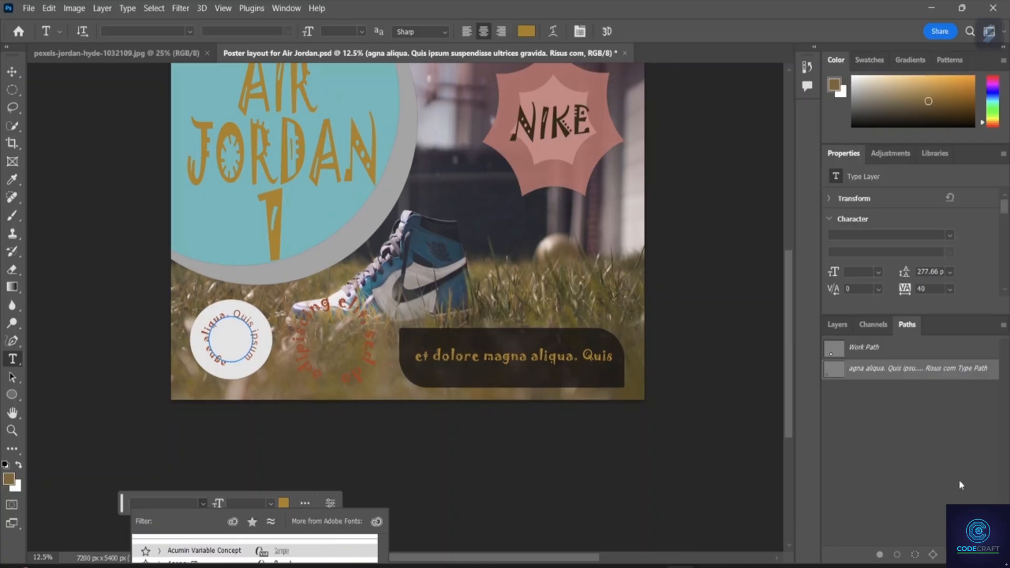
pyautogui.moveTo(789, 429)
pyautogui.mouseDown()
pyautogui.moveTo(794, 522)
pyautogui.moveTo(793, 438)
pyautogui.mouseUp()
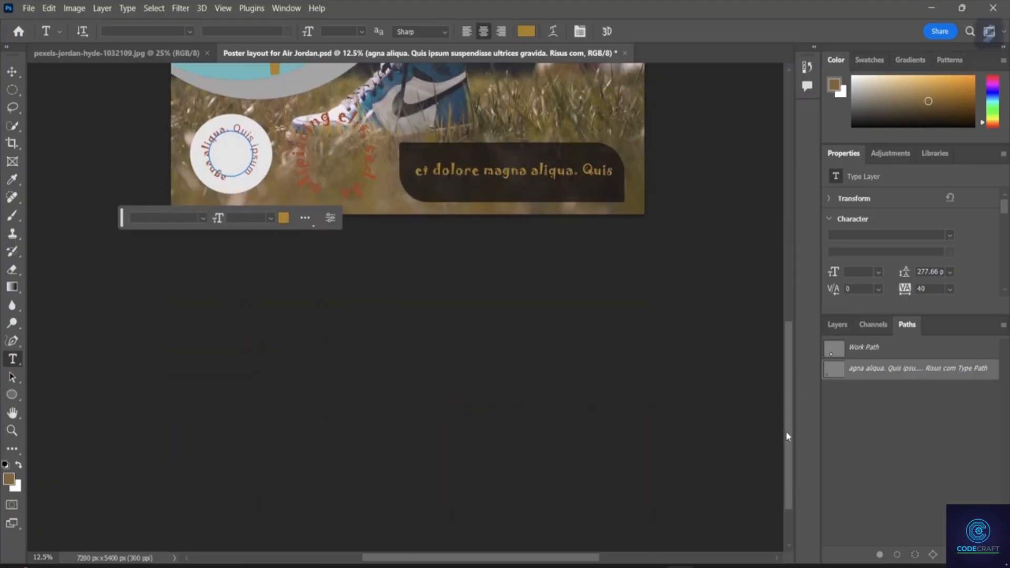
pyautogui.moveTo(248, 172); pyautogui.dragTo(237, 127)
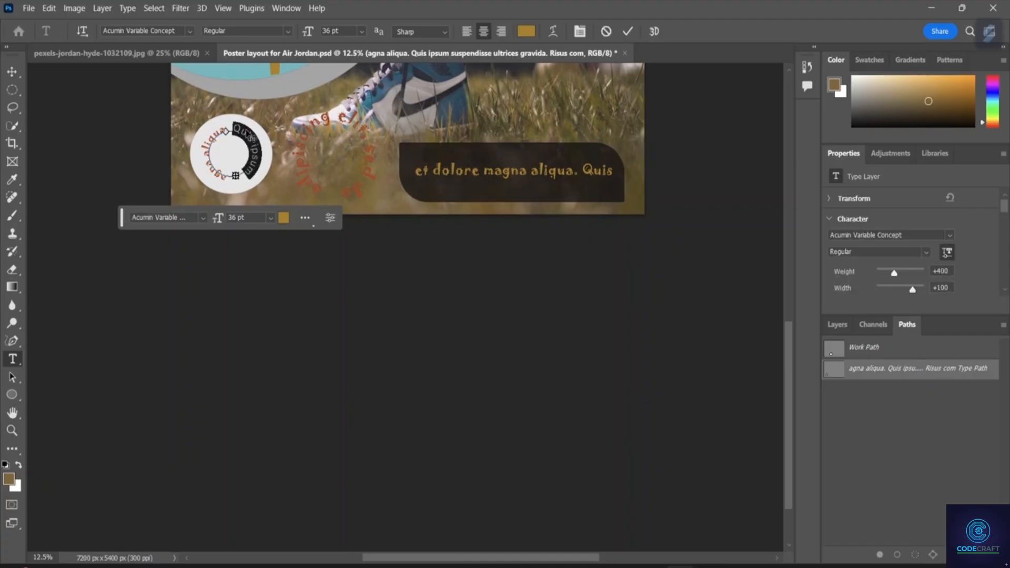
pyautogui.click(202, 216)
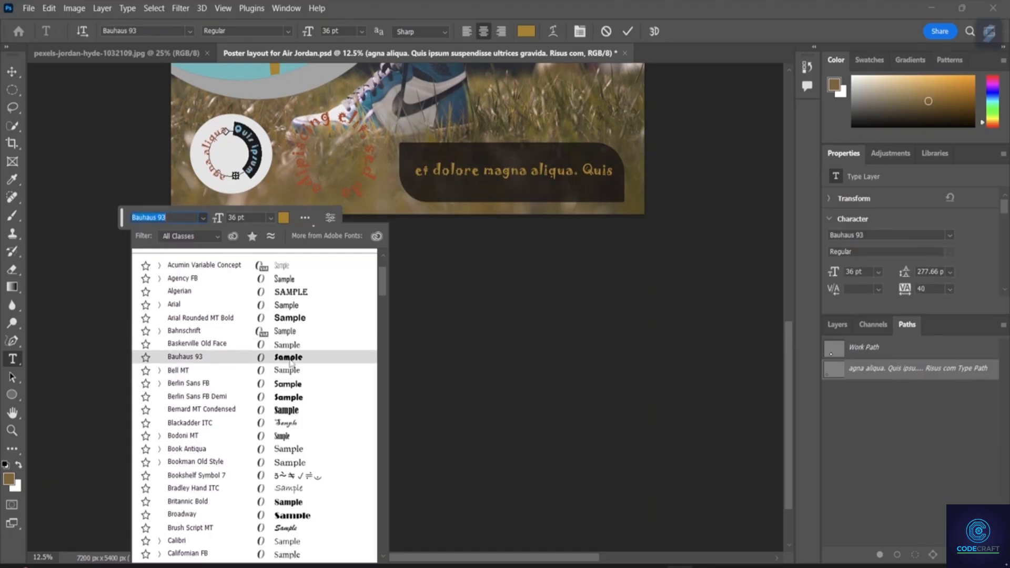
pyautogui.click(289, 361)
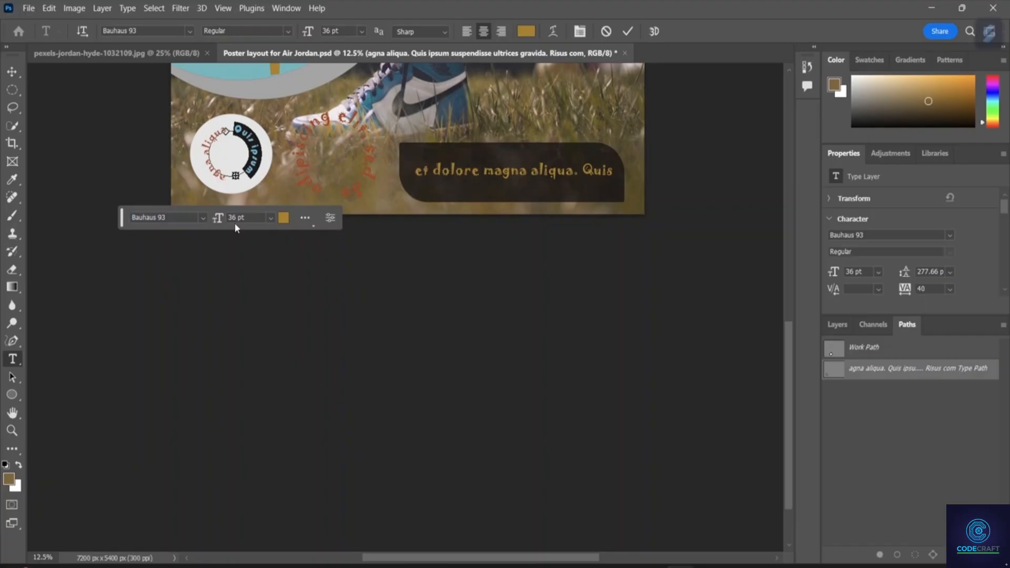
# Recolor the selected words "Quis ipsum" crimson, hex ae174c, and commit the text edit
pyautogui.click(285, 219)
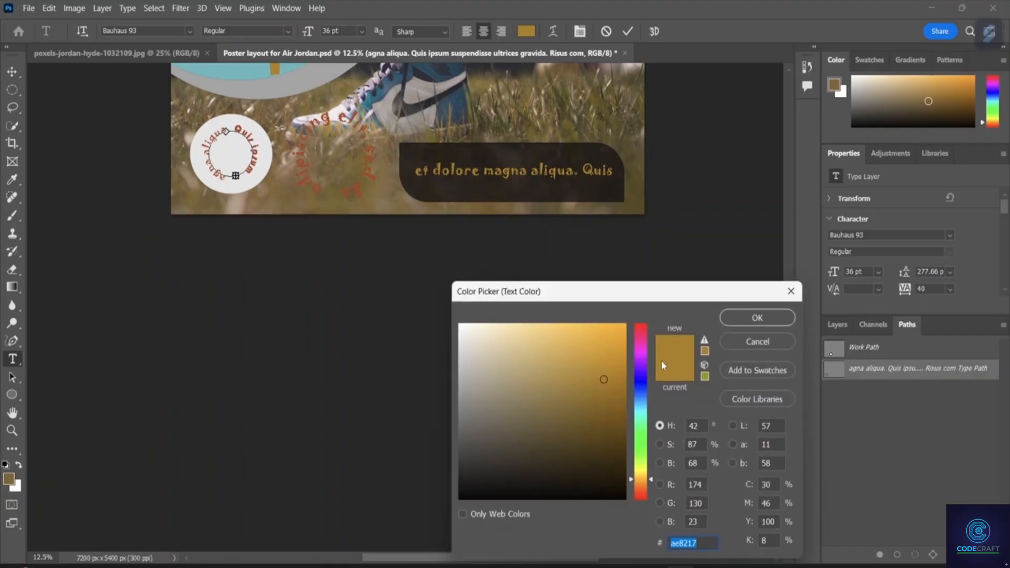
pyautogui.click(638, 335)
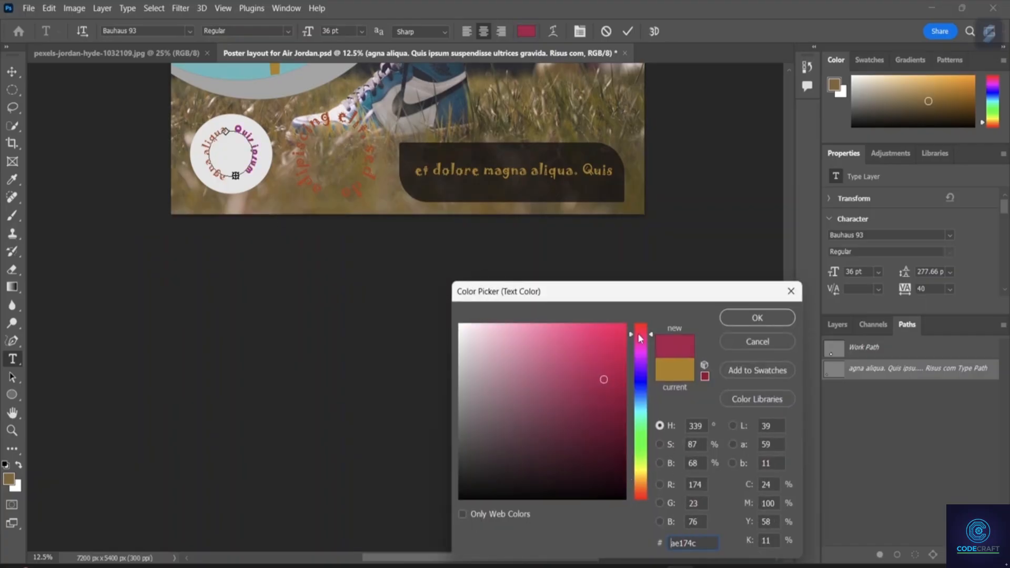
pyautogui.click(759, 319)
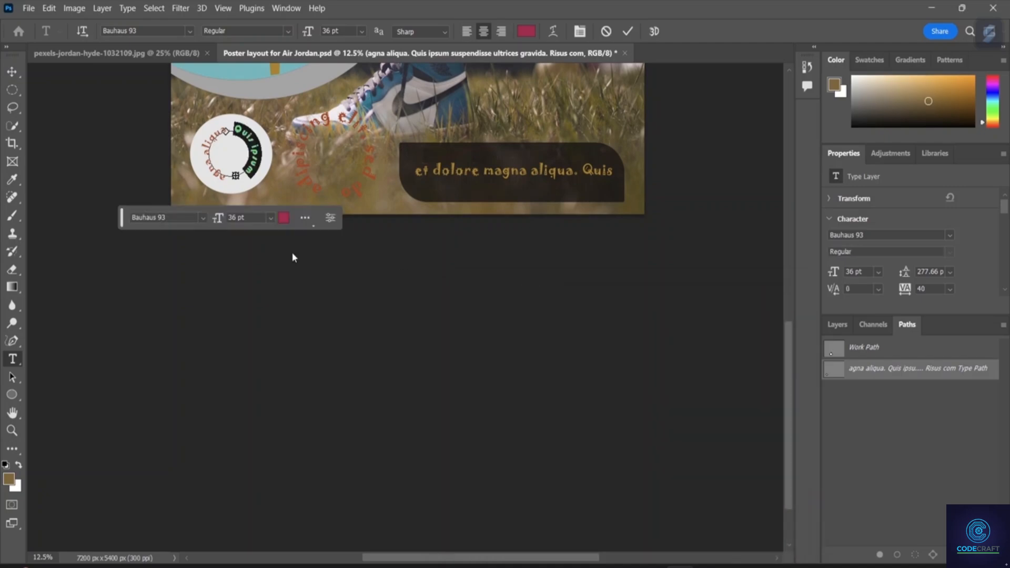
pyautogui.click(289, 273)
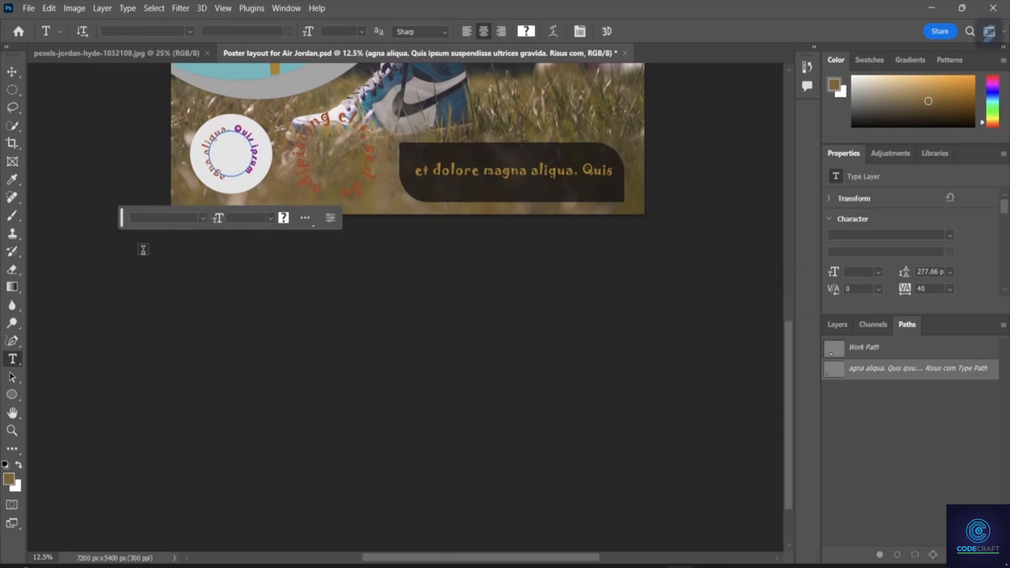
pyautogui.click(388, 272)
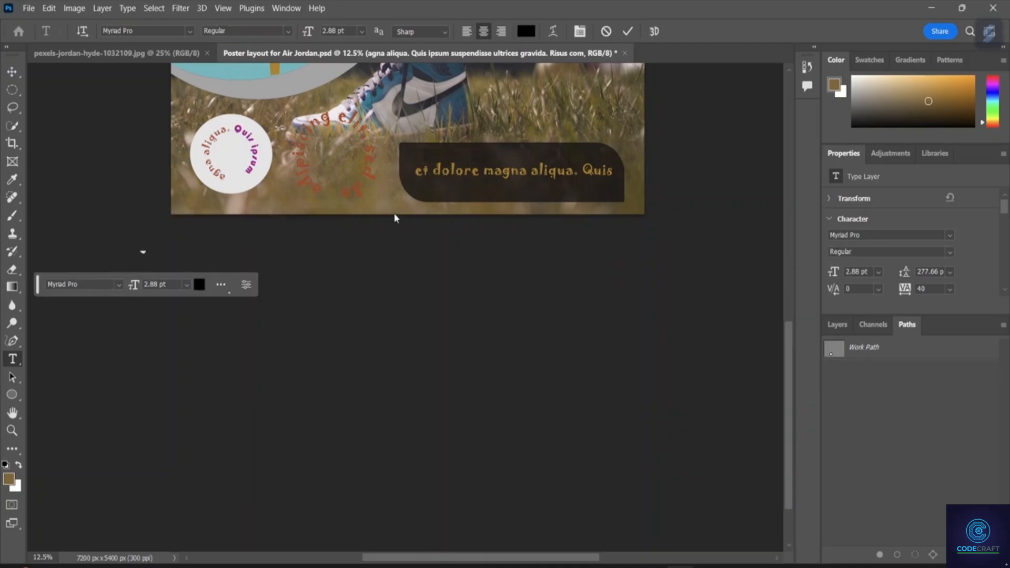
pyautogui.scroll(5, 381, 234)
pyautogui.scroll(6, 379, 238)
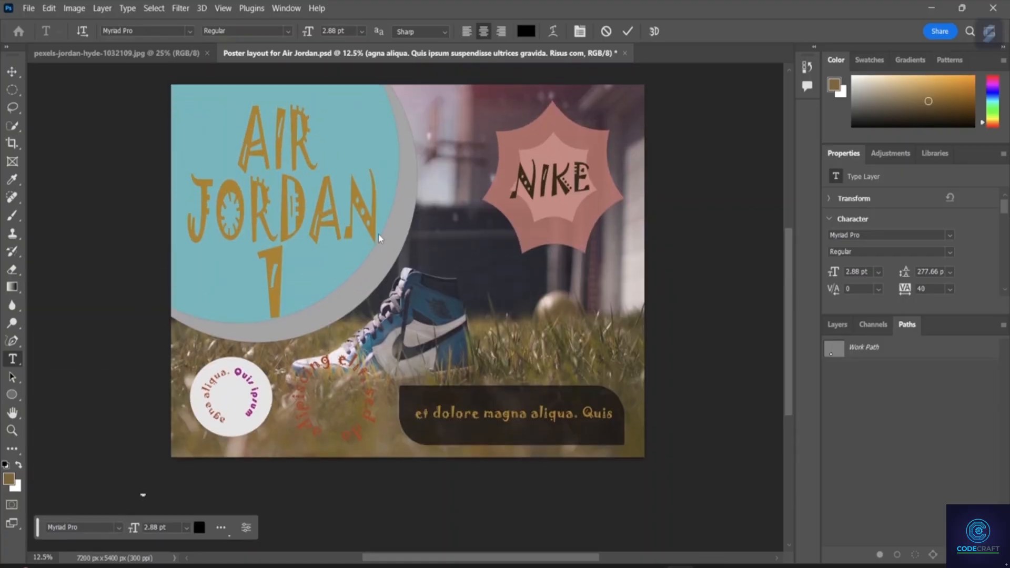